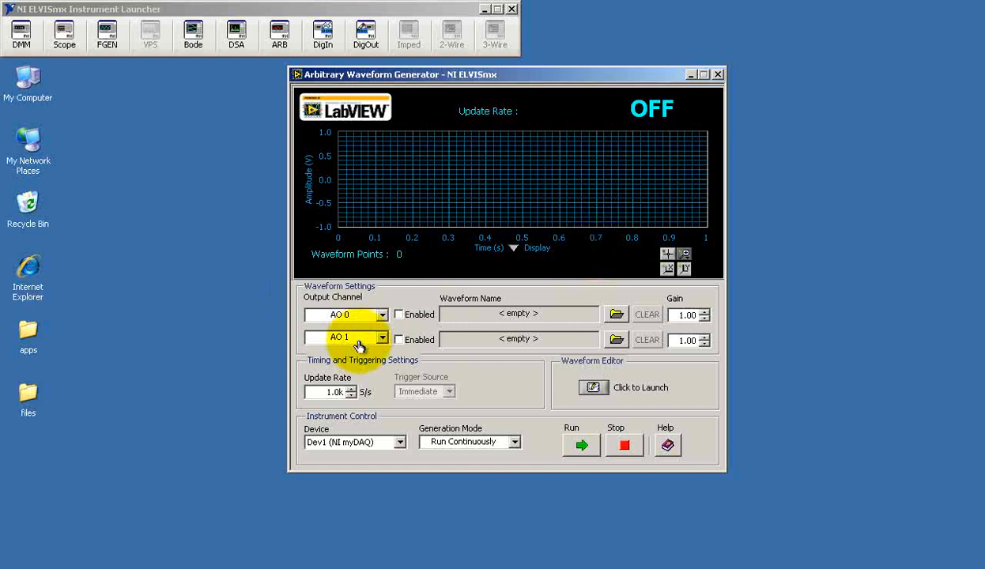
Examine the choices available for both output channels and the generation modes of the Arbitrary Waveform Generator
{"action": "left_click", "coordinate": [382, 316]}
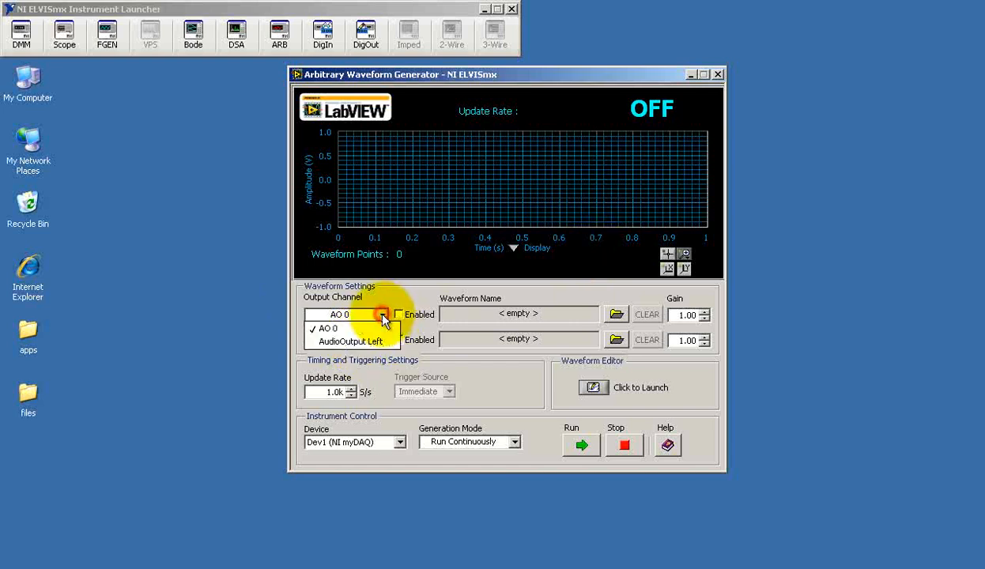
{"action": "left_click", "coordinate": [394, 298]}
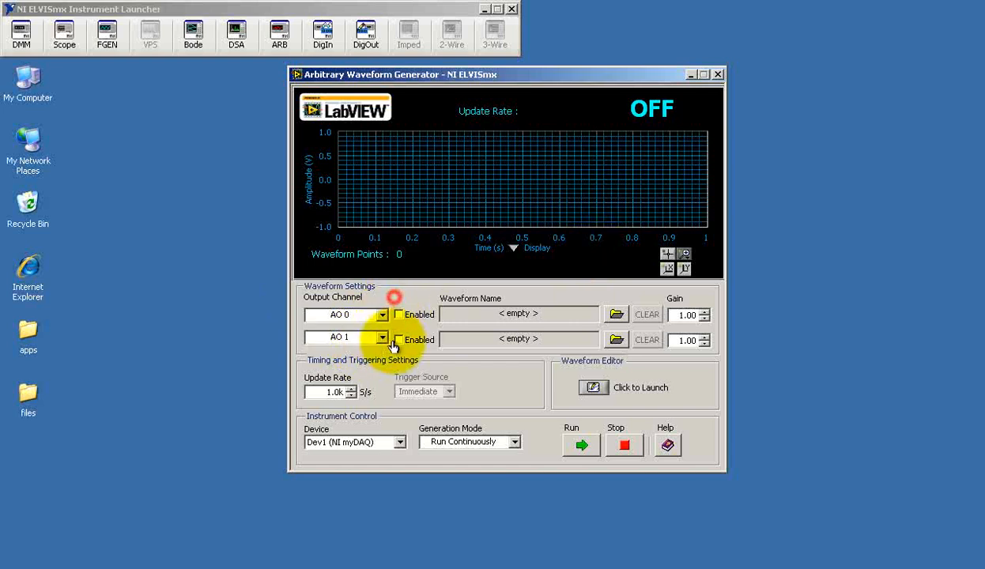
{"action": "left_click", "coordinate": [383, 338]}
{"action": "left_click", "coordinate": [397, 298]}
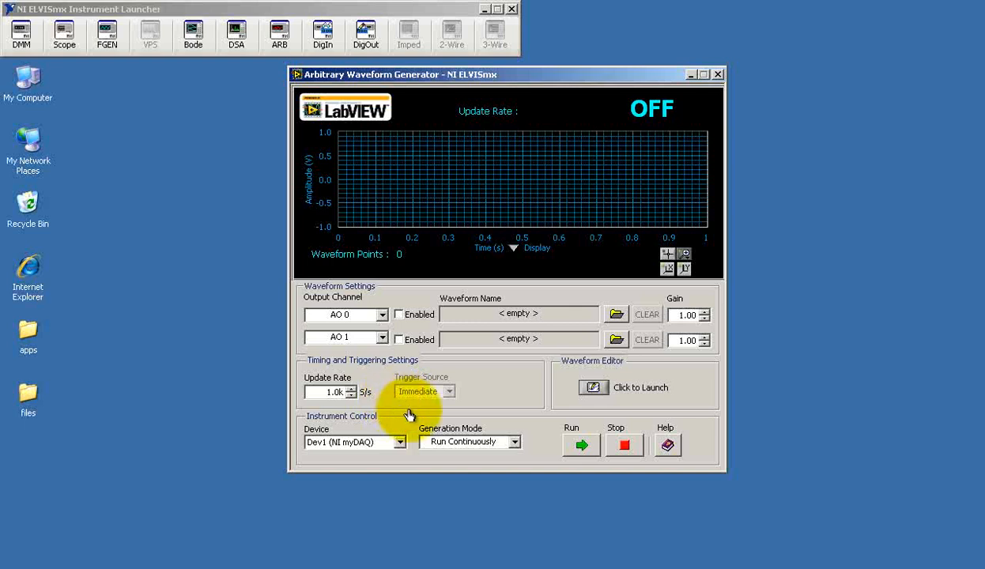
{"action": "left_click", "coordinate": [513, 441]}
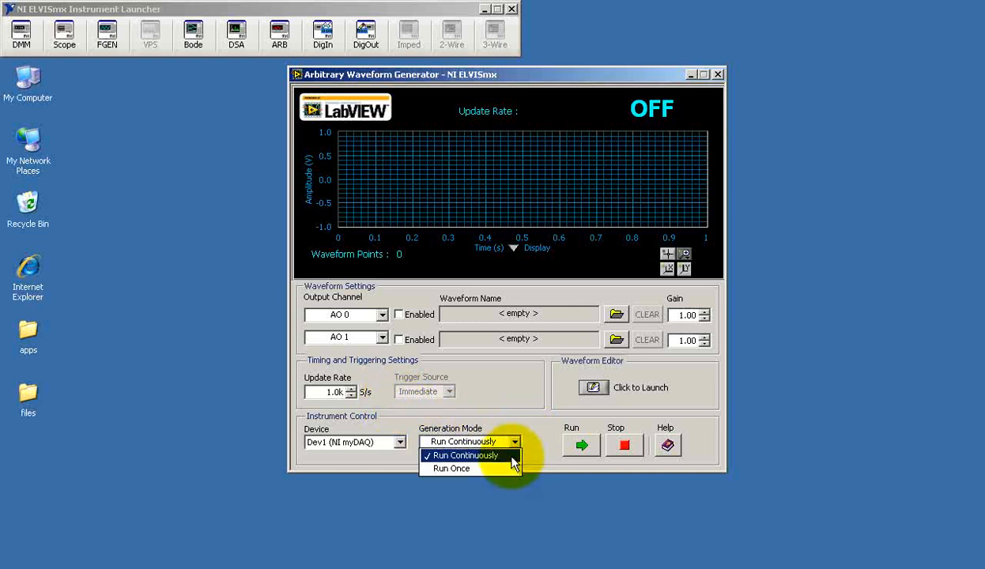
{"action": "left_click", "coordinate": [537, 444]}
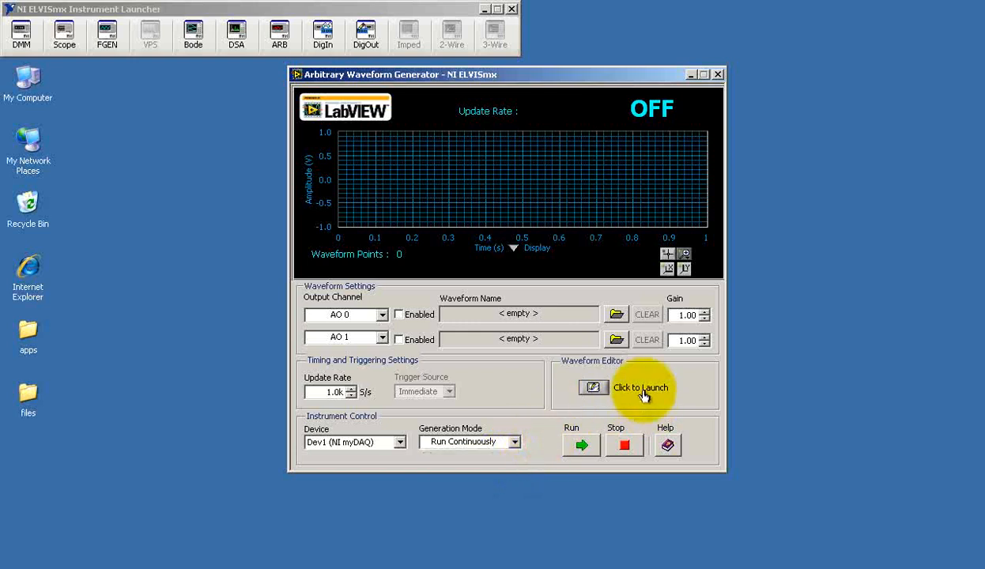
Launch the Waveform Editor, move its window clear of the corner, and set the sample rate to 10 kHz
{"action": "left_click", "coordinate": [592, 388]}
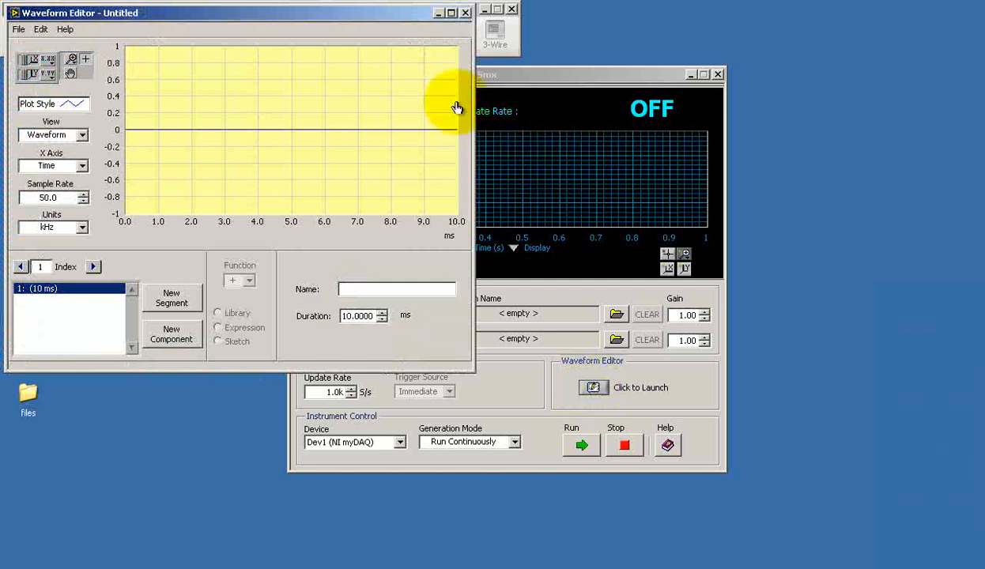
{"action": "left_click_drag", "start_coordinate": [386, 14], "coordinate": [555, 170]}
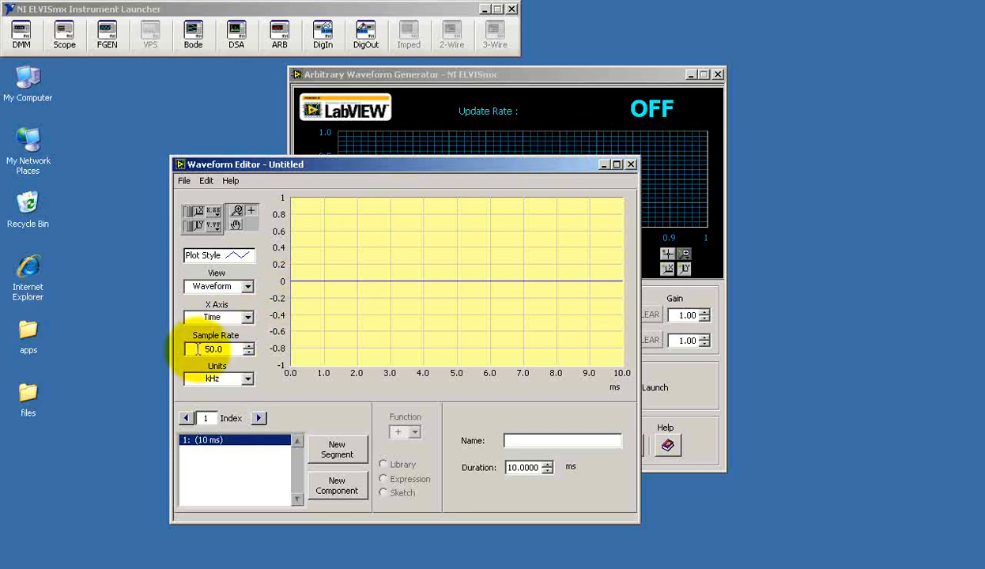
{"action": "left_click_drag", "start_coordinate": [198, 349], "coordinate": [234, 348]}
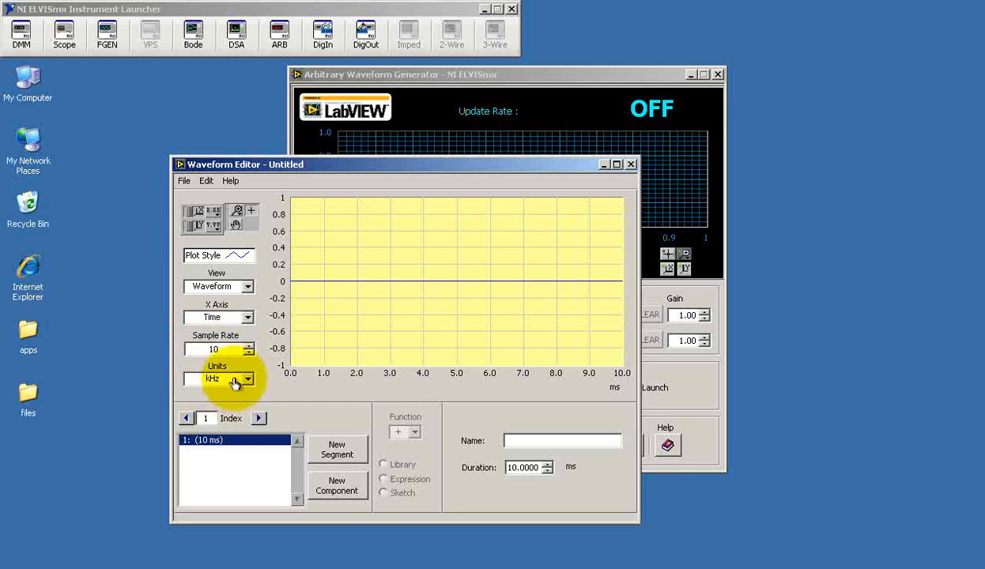
{"action": "left_click", "coordinate": [247, 380]}
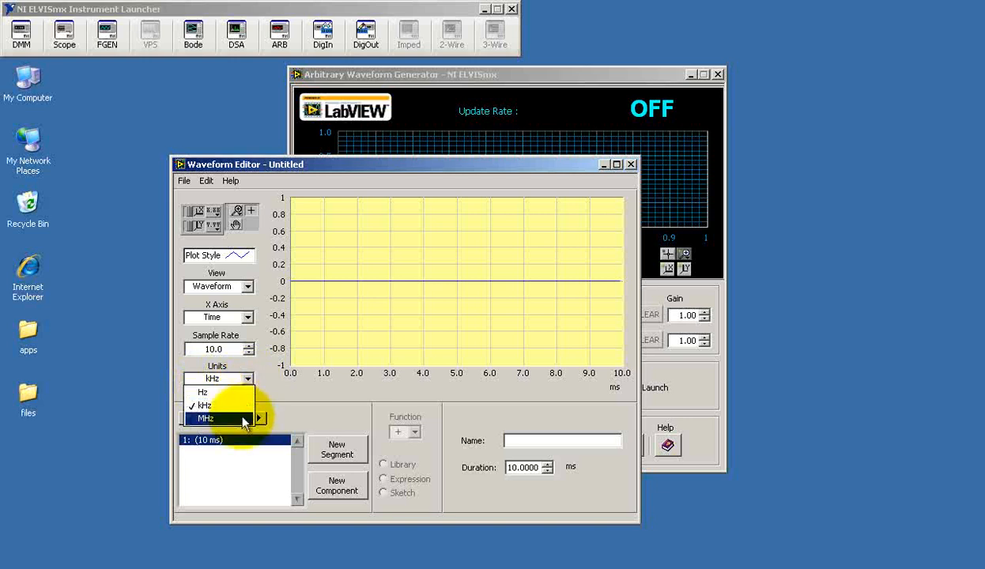
{"action": "left_click", "coordinate": [235, 405]}
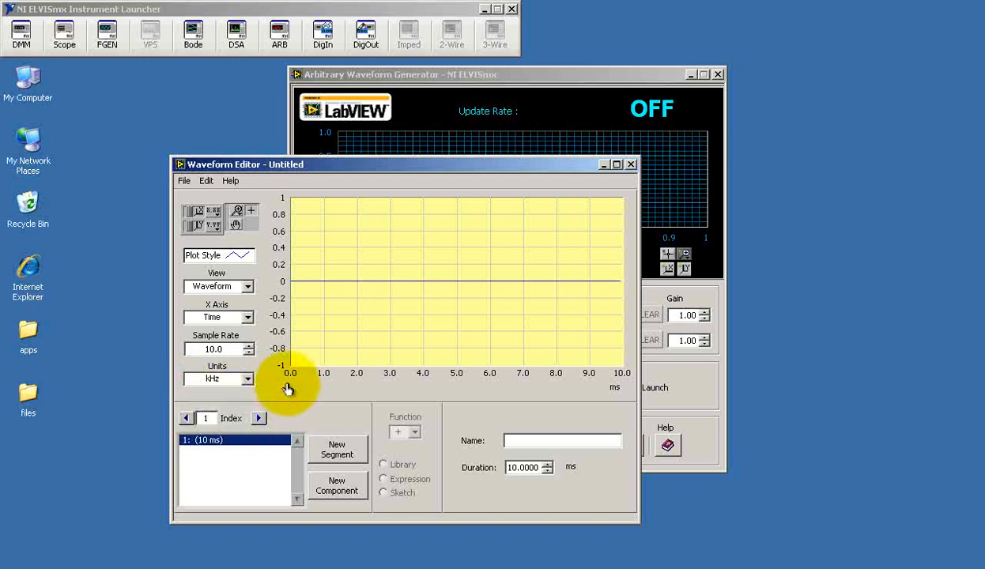
Set the duration of the first waveform segment to 5 ms
{"action": "left_click", "coordinate": [208, 443]}
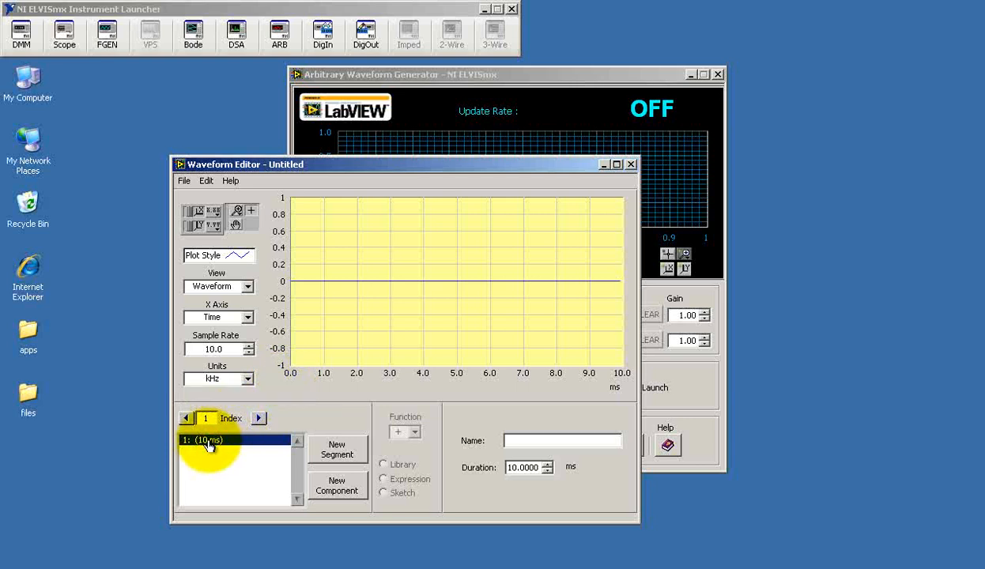
{"action": "left_click", "coordinate": [508, 467]}
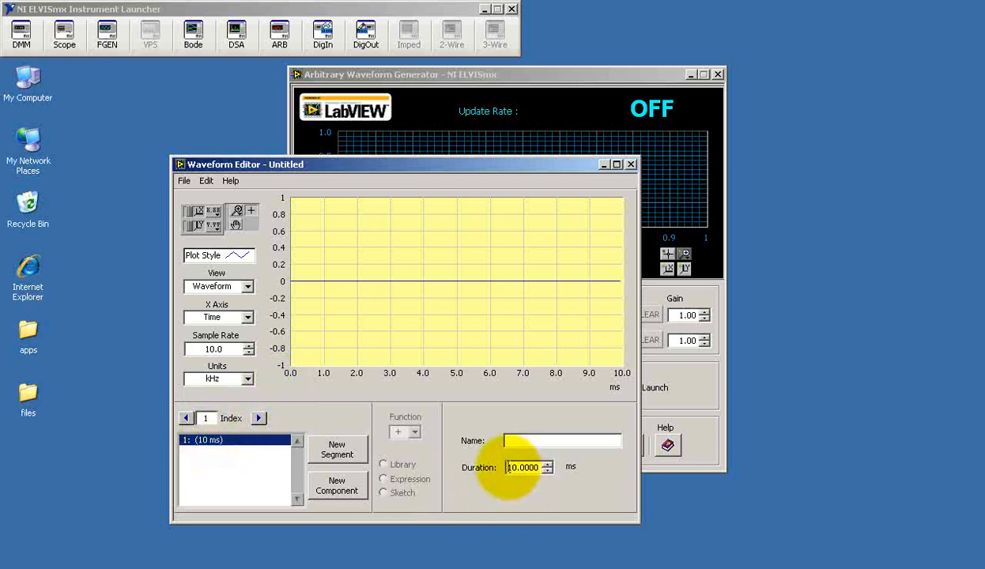
{"action": "left_click_drag", "start_coordinate": [507, 467], "coordinate": [515, 467]}
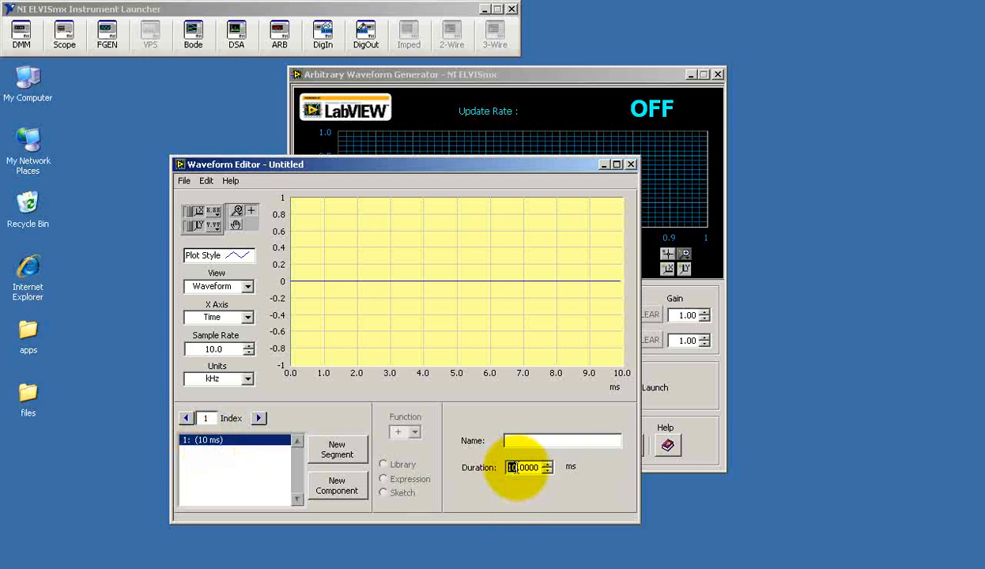
{"action": "type", "text": "5"}
{"action": "left_click", "coordinate": [521, 486]}
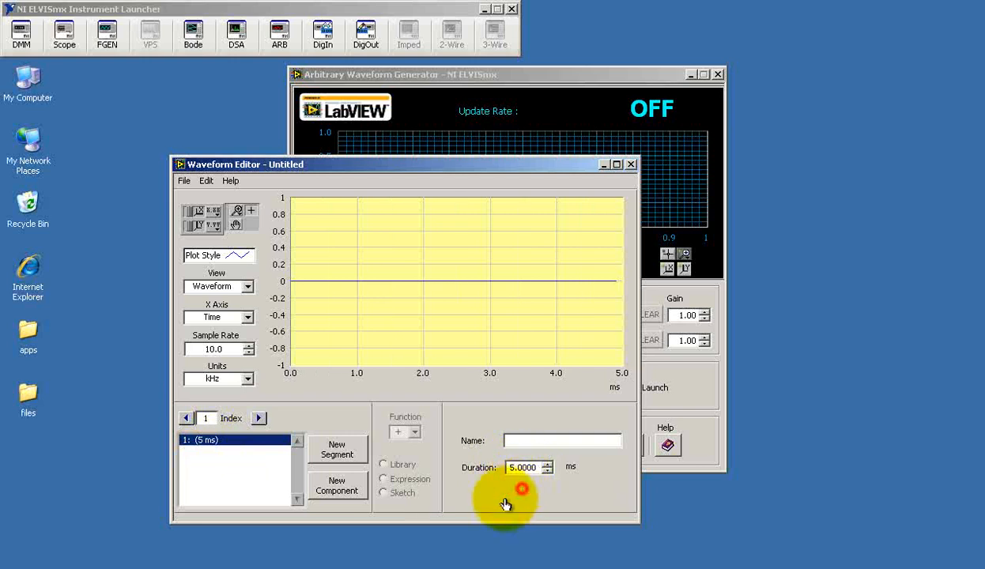
Insert a new segment ahead of the 5 ms segment and set its duration to 20 ms
{"action": "left_click", "coordinate": [337, 450]}
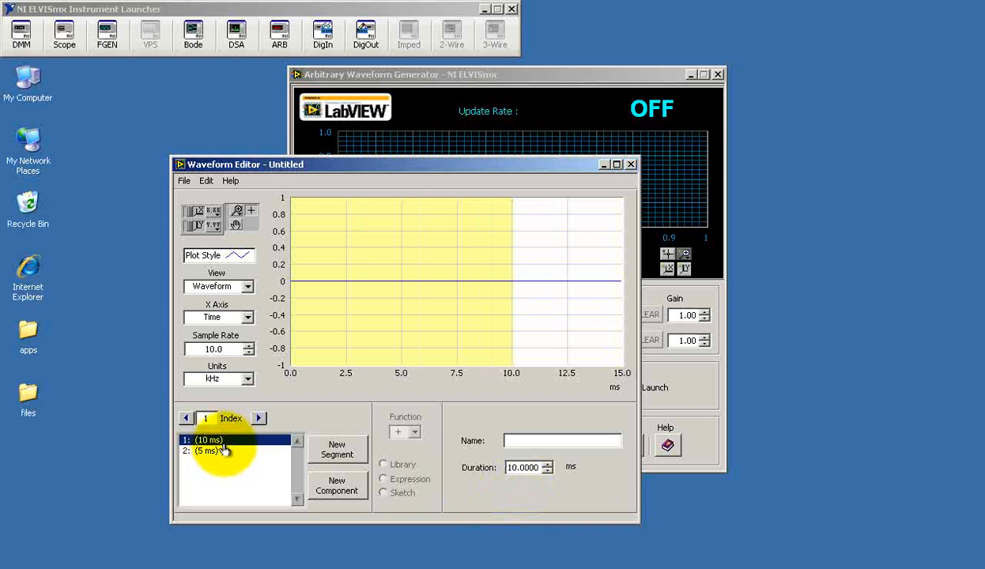
{"action": "double_click", "coordinate": [513, 467]}
{"action": "type", "text": "20"}
{"action": "key", "text": "Return"}
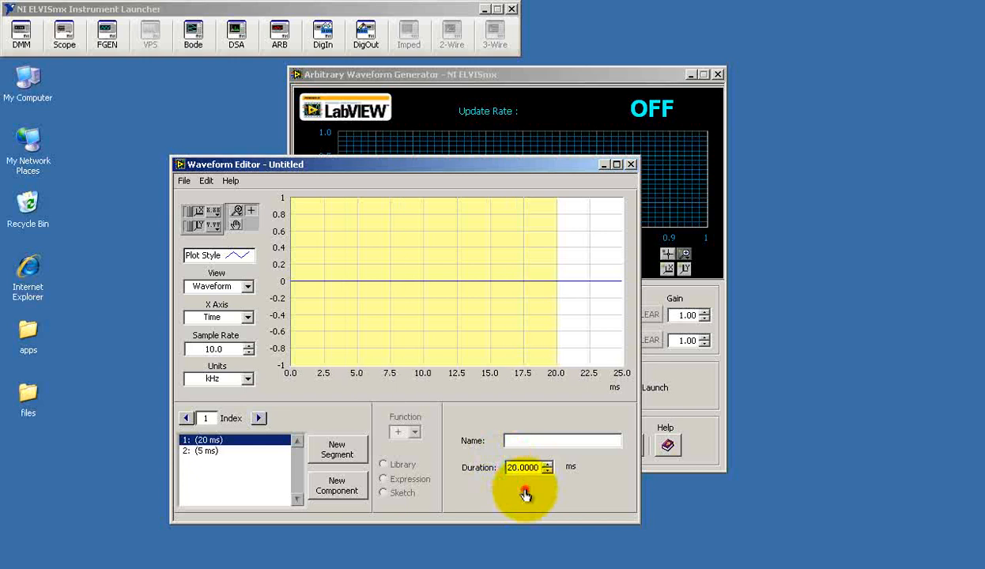
Insert another segment ahead of the 20 ms segment and check where the second and third segments lie on the plot
{"action": "left_click", "coordinate": [332, 447]}
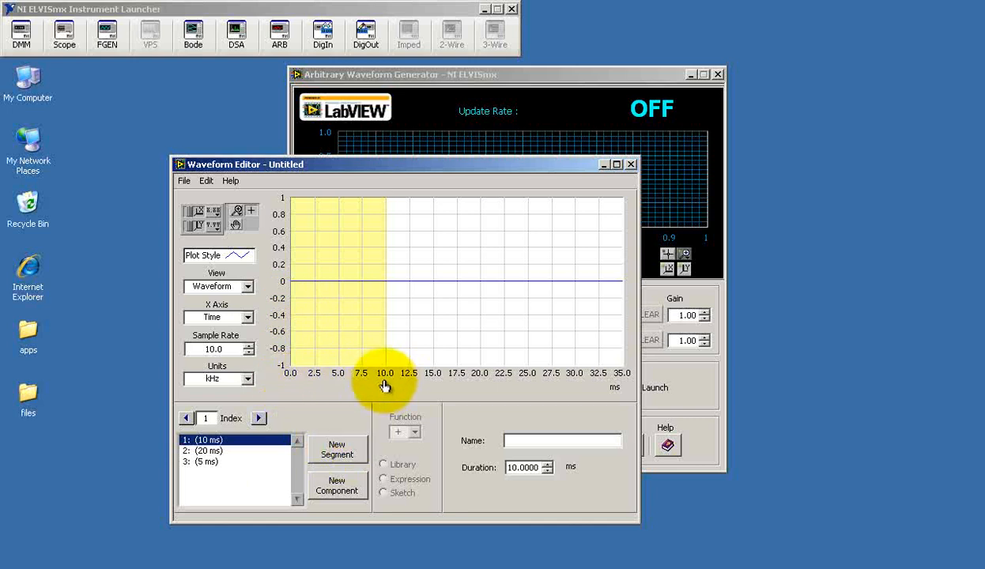
{"action": "left_click", "coordinate": [204, 450]}
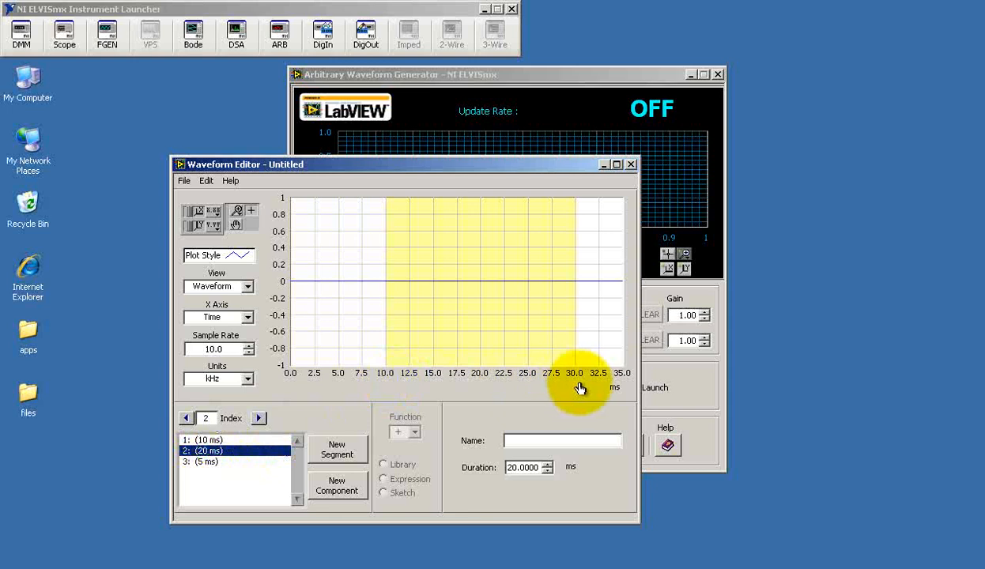
{"action": "left_click", "coordinate": [207, 465]}
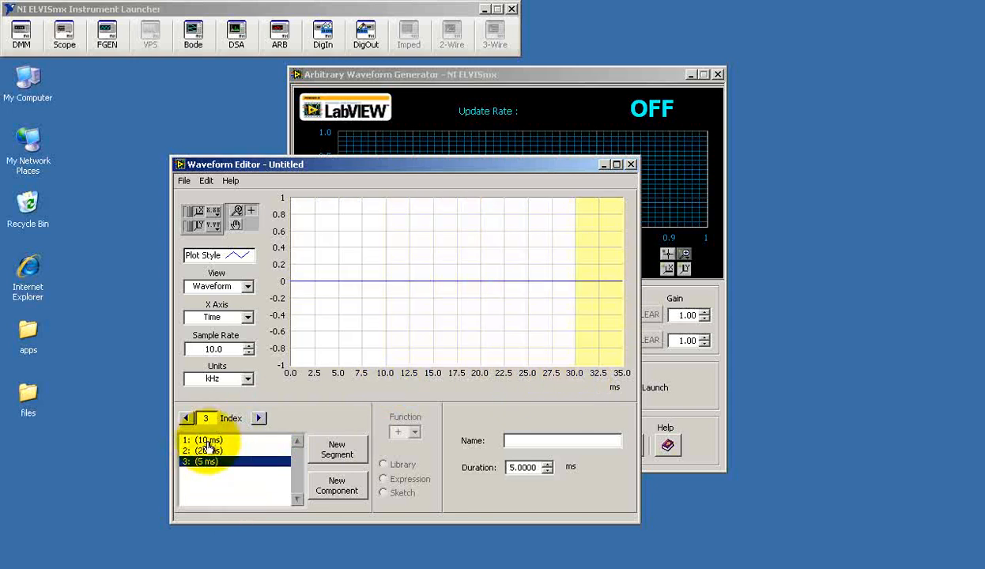
Add a component to the first segment and change its library function to DC Level
{"action": "left_click", "coordinate": [208, 441]}
{"action": "left_click", "coordinate": [337, 488]}
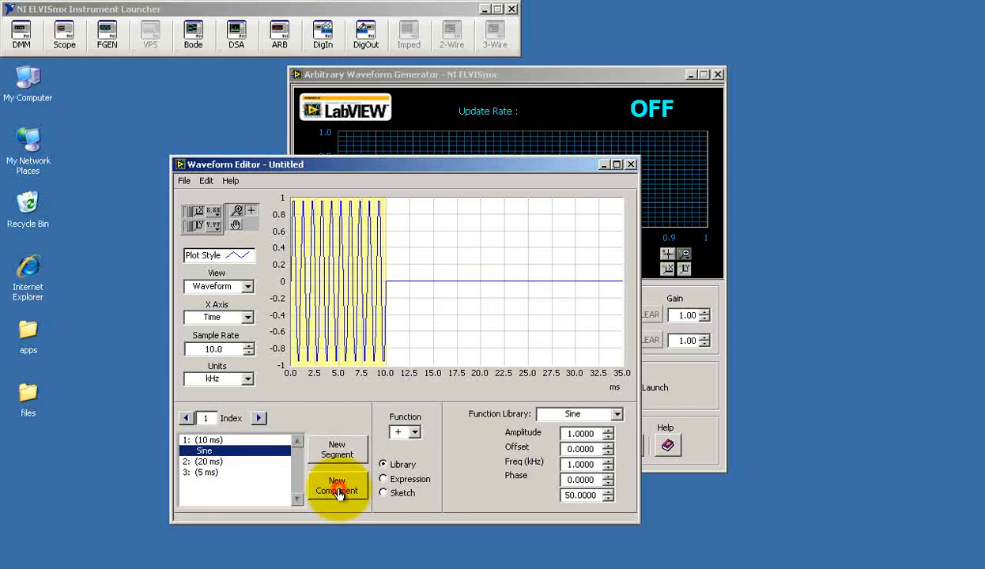
{"action": "left_click", "coordinate": [618, 416]}
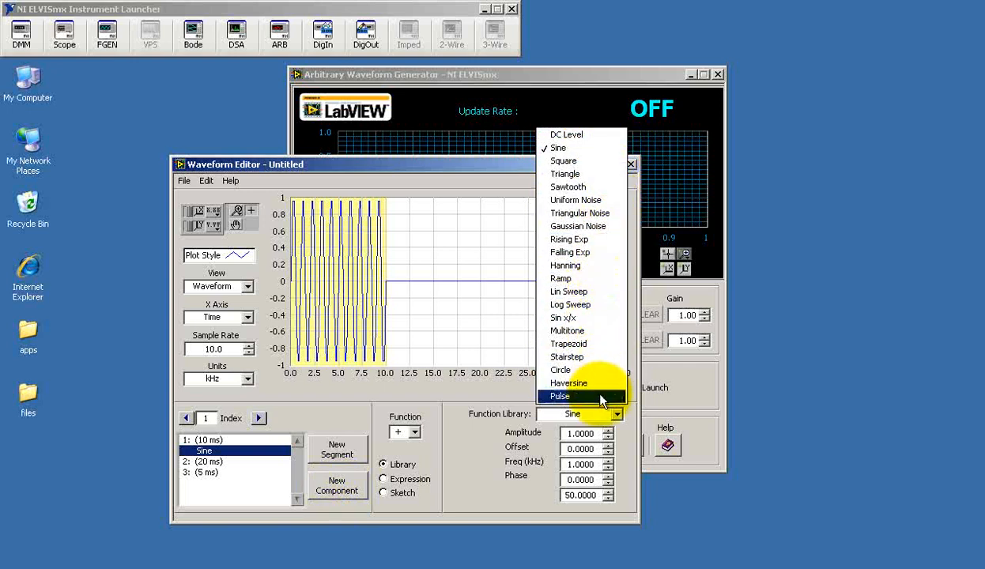
{"action": "left_click", "coordinate": [567, 133]}
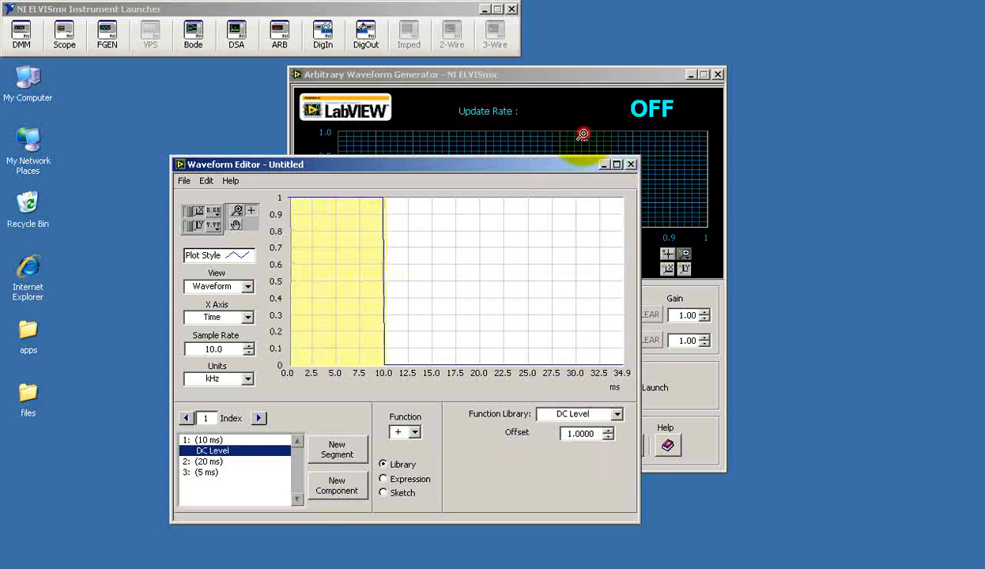
Add a component to the 20 ms segment and change its library function to Sine
{"action": "left_click", "coordinate": [210, 462]}
{"action": "left_click", "coordinate": [332, 488]}
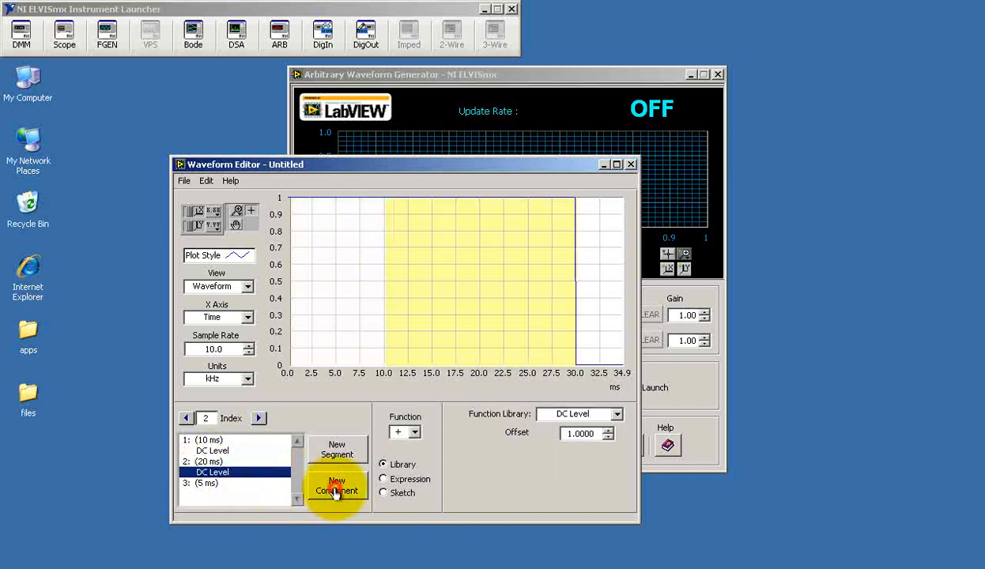
{"action": "left_click", "coordinate": [617, 416]}
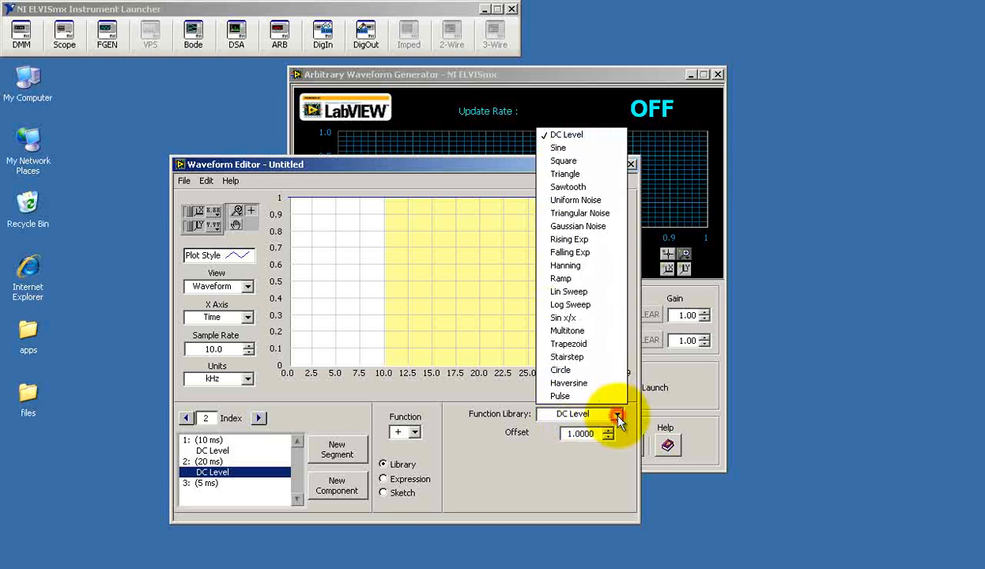
{"action": "left_click", "coordinate": [591, 148]}
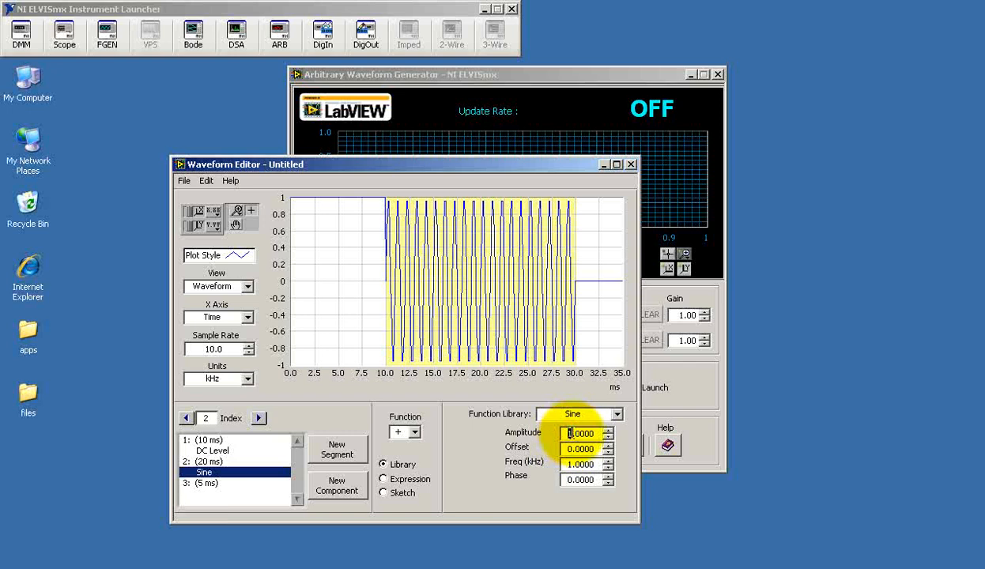
Try an amplitude of 0.5 for the second segment's sine component, and set it to 0.1
{"action": "left_click_drag", "start_coordinate": [580, 433], "coordinate": [566, 433]}
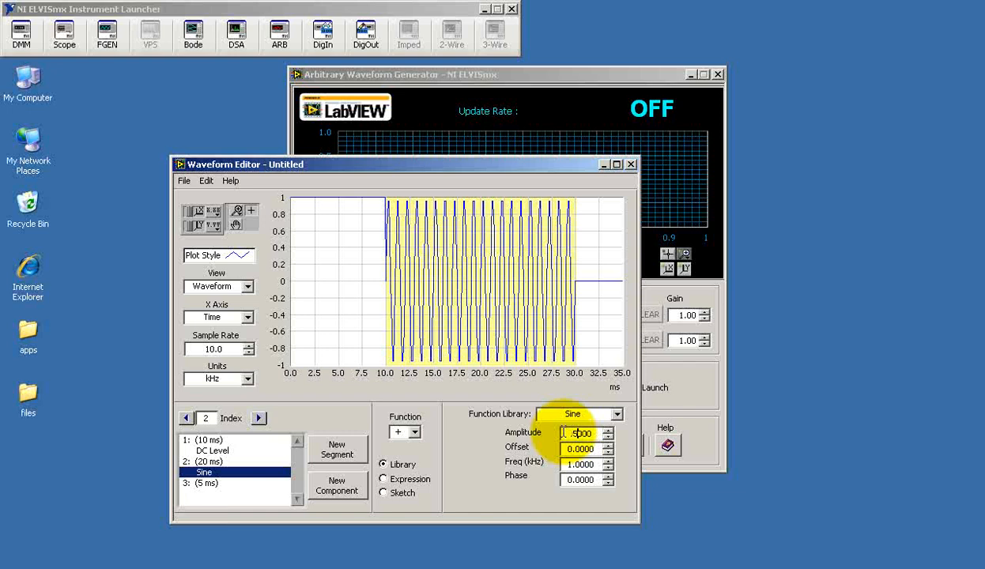
{"action": "type", "text": "0.5"}
{"action": "left_click", "coordinate": [623, 437]}
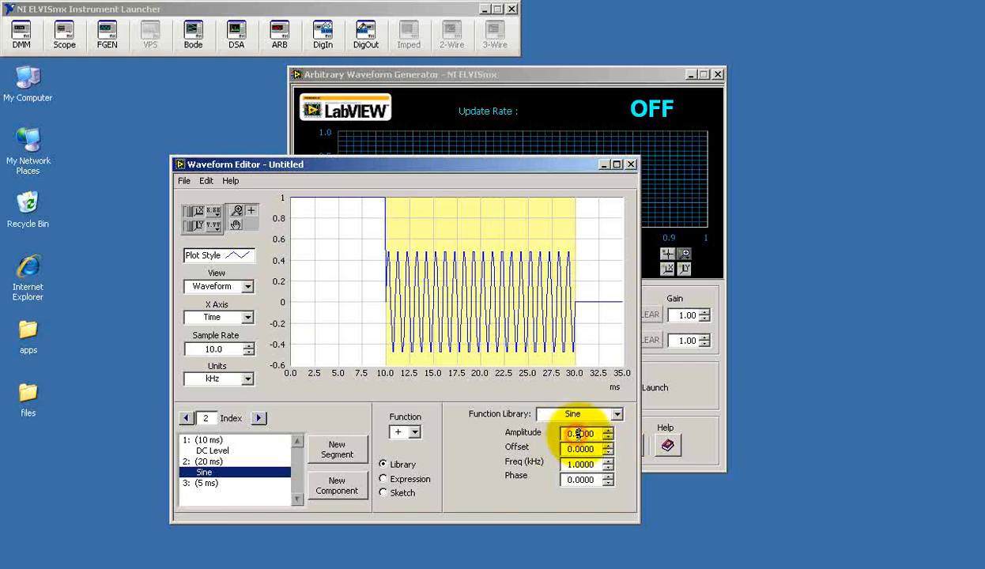
{"action": "type", "text": "1"}
{"action": "left_click", "coordinate": [624, 438]}
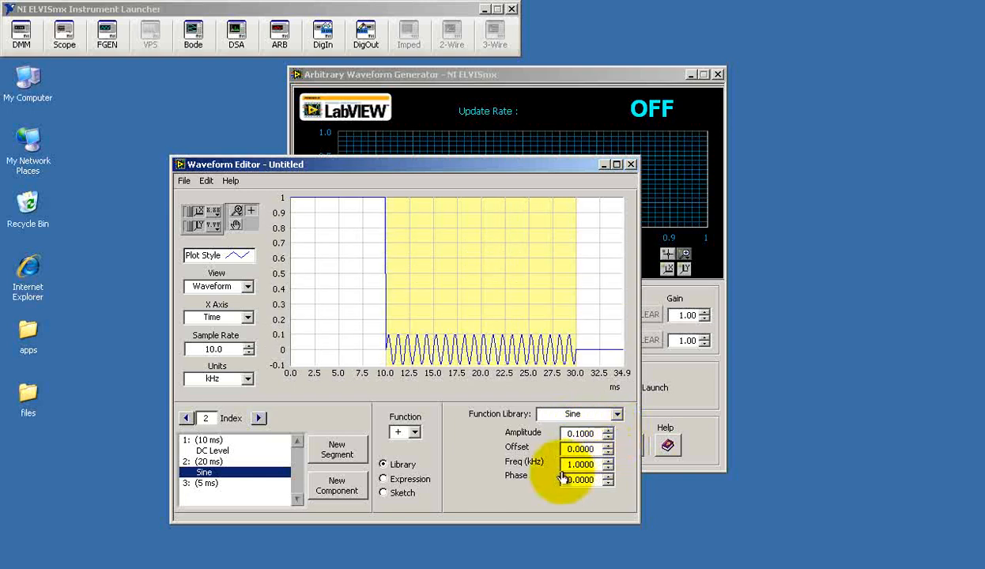
{"action": "left_click", "coordinate": [608, 462]}
{"action": "left_click", "coordinate": [607, 463]}
{"action": "left_click", "coordinate": [608, 468]}
{"action": "left_click", "coordinate": [609, 470]}
{"action": "left_click", "coordinate": [609, 470]}
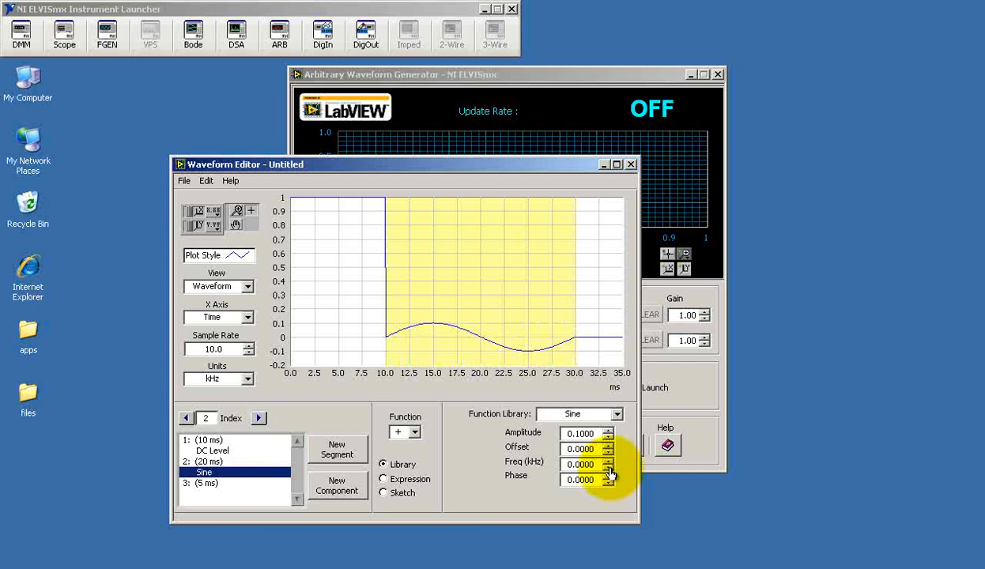
{"action": "left_click", "coordinate": [608, 462]}
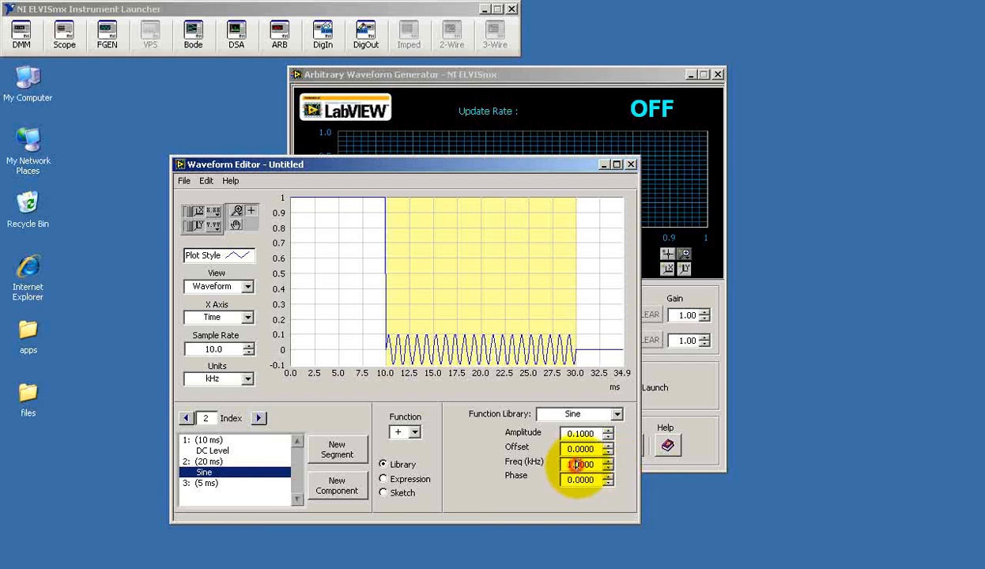
Set the frequency of the second segment's sine component to 0.2 kHz
{"action": "key", "text": "Down"}
{"action": "key", "text": "Down"}
{"action": "key", "text": "Down"}
{"action": "key", "text": "Down"}
{"action": "key", "text": "Down"}
{"action": "key", "text": "Down"}
{"action": "key", "text": "Down"}
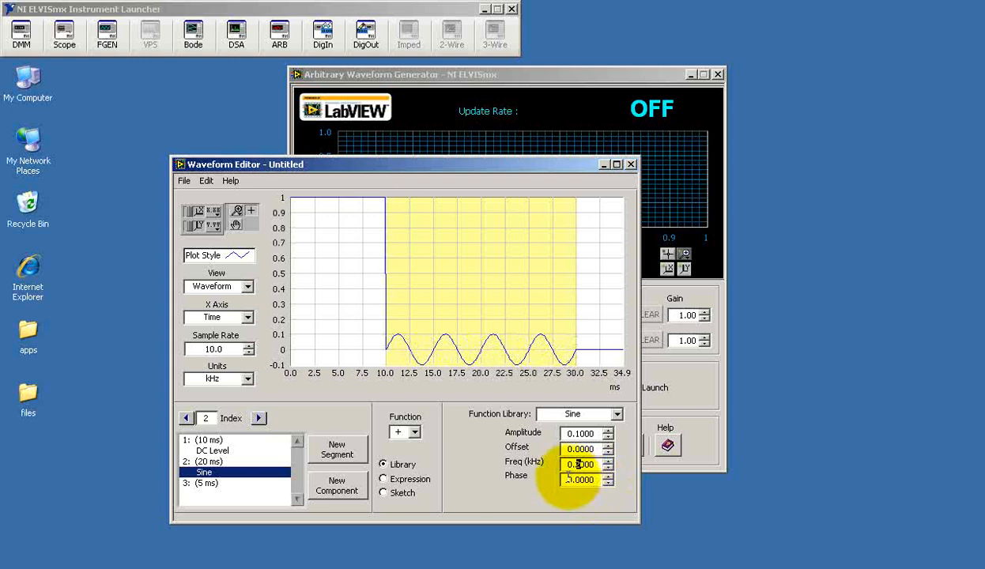
Try a phase of 90 for the second segment's sine component, and set it to 180
{"action": "left_click", "coordinate": [570, 480]}
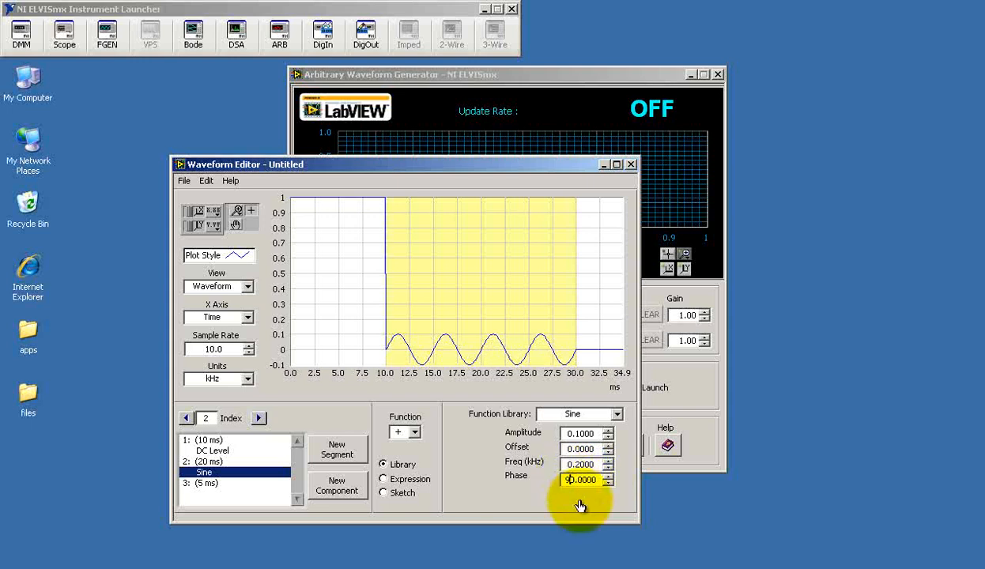
{"action": "key", "text": "Return"}
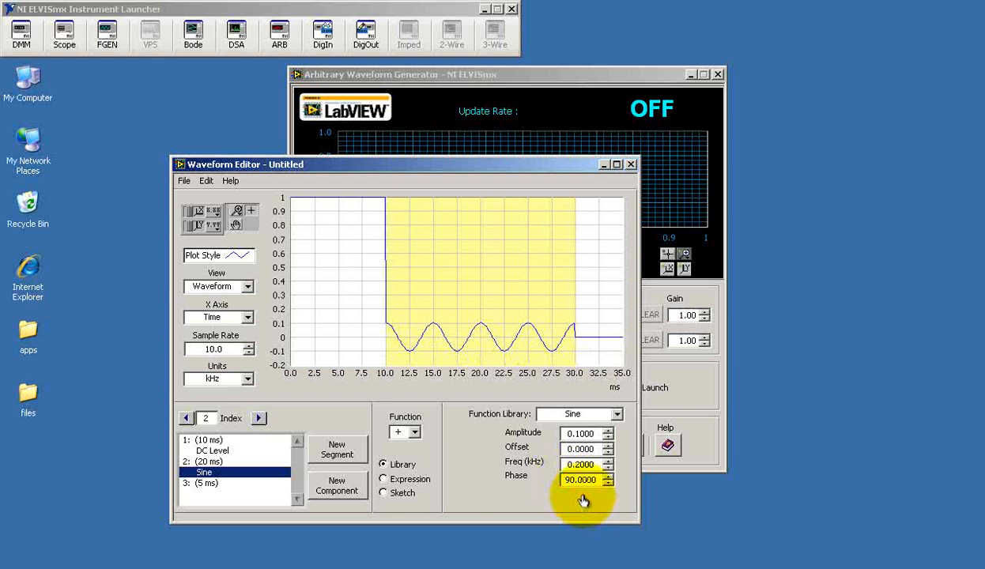
{"action": "left_click_drag", "start_coordinate": [570, 481], "coordinate": [562, 480]}
{"action": "key", "text": "BackSpace"}
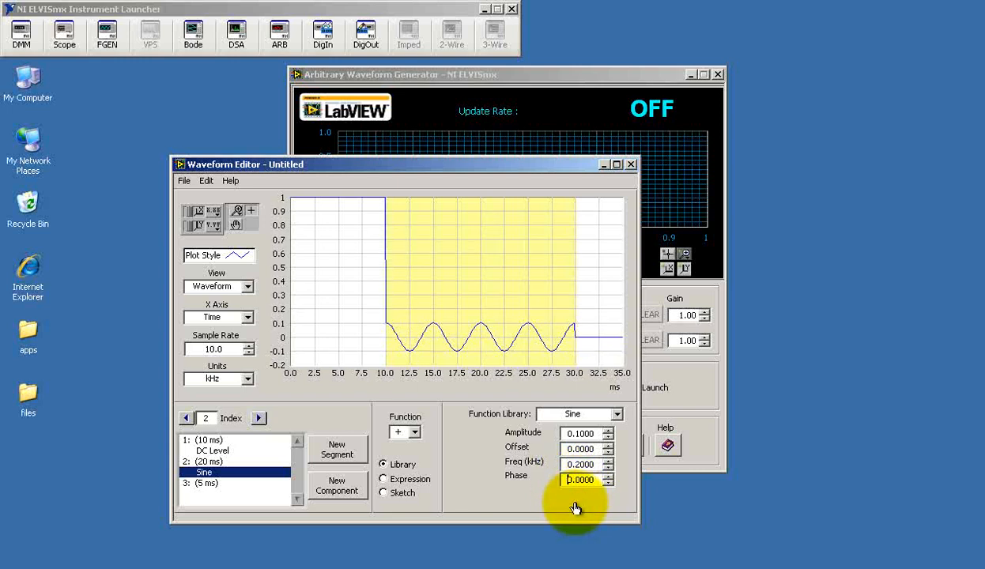
{"action": "type", "text": "18"}
{"action": "key", "text": "Return"}
{"action": "left_click", "coordinate": [575, 509]}
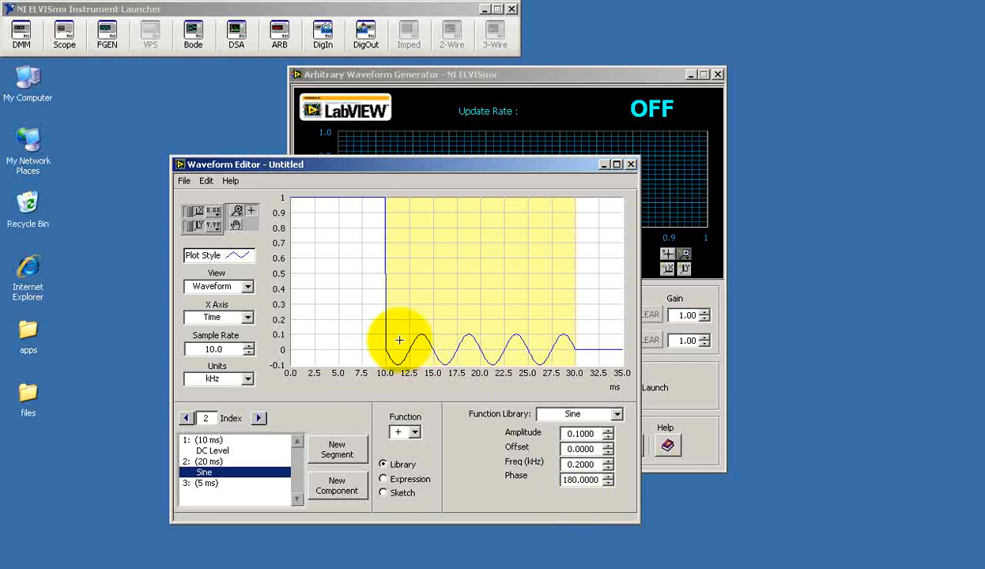
Add a component to the 5 ms segment and change its library function to Trapezoid
{"action": "left_click", "coordinate": [208, 486]}
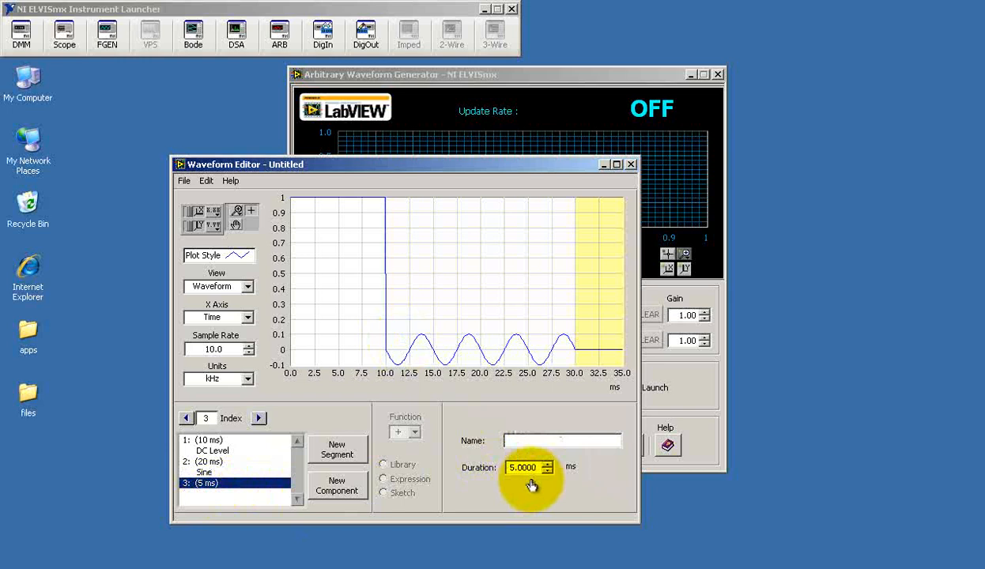
{"action": "left_click", "coordinate": [337, 486]}
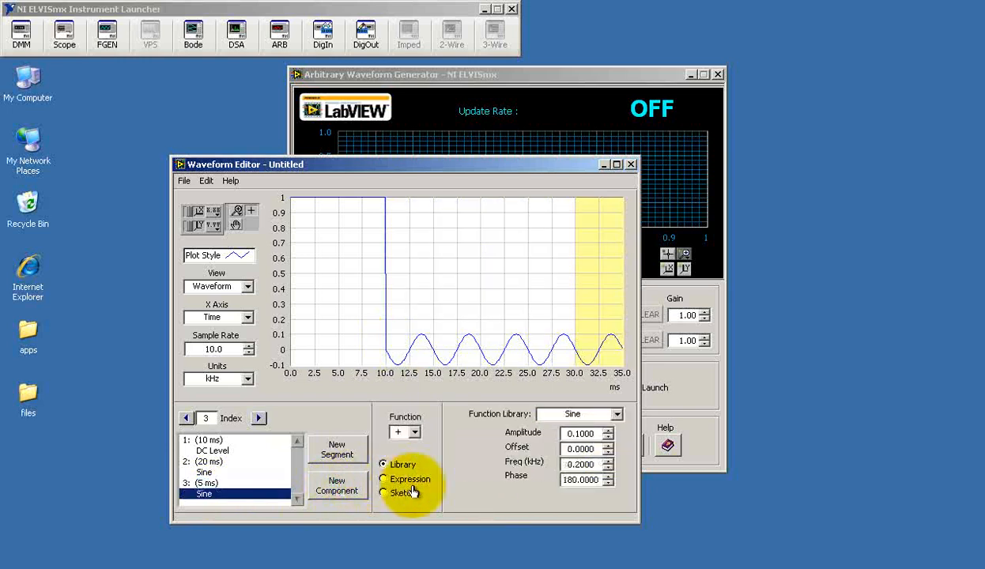
{"action": "left_click", "coordinate": [616, 415]}
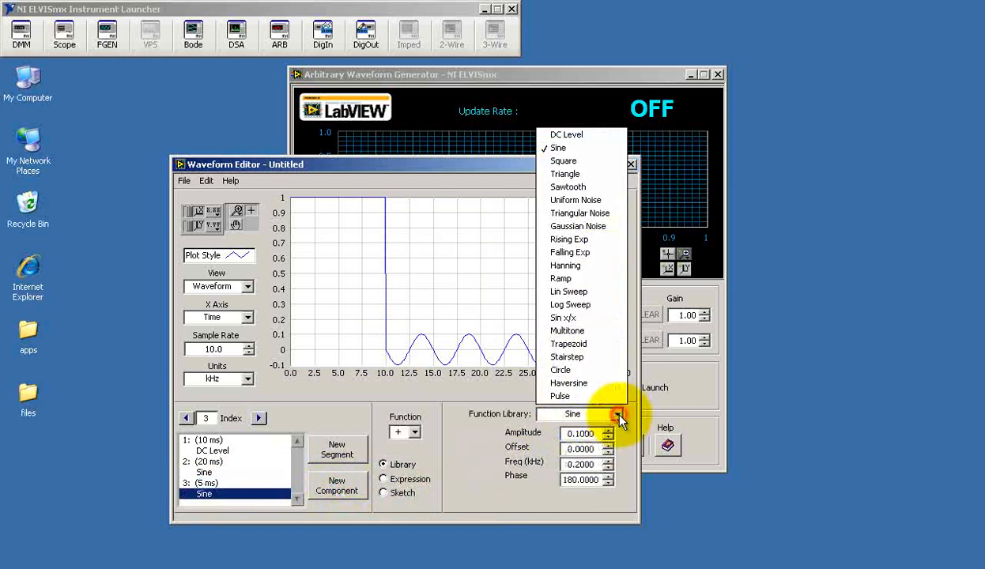
{"action": "left_click", "coordinate": [569, 344]}
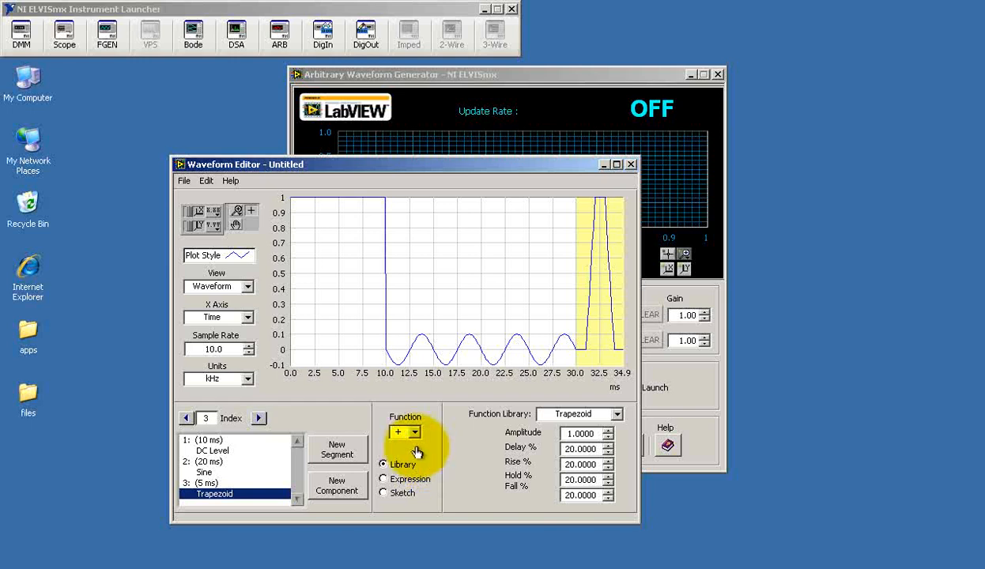
Add a second component after the sine in the 20 ms segment and change its library function to Circle
{"action": "left_click", "coordinate": [214, 464]}
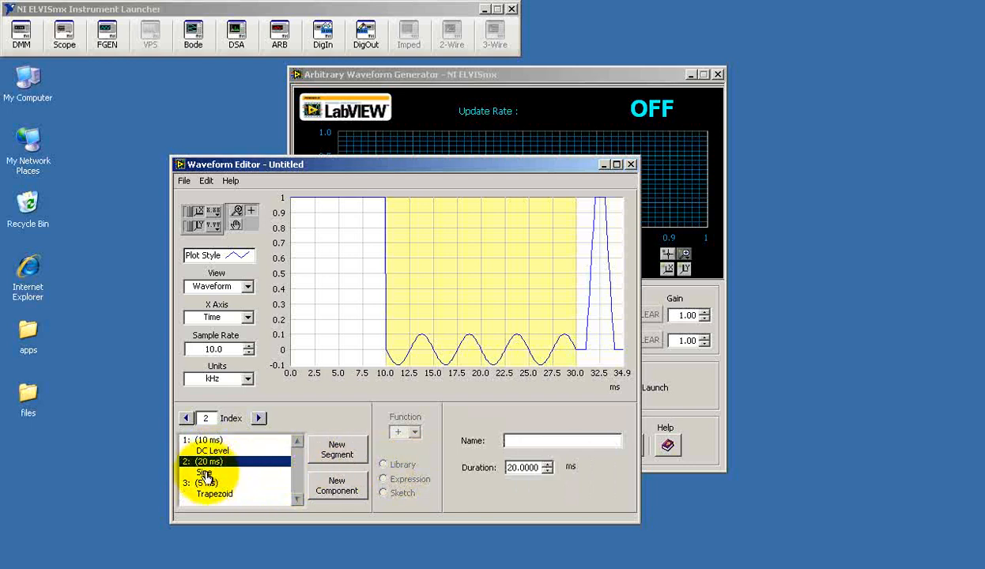
{"action": "left_click", "coordinate": [204, 474]}
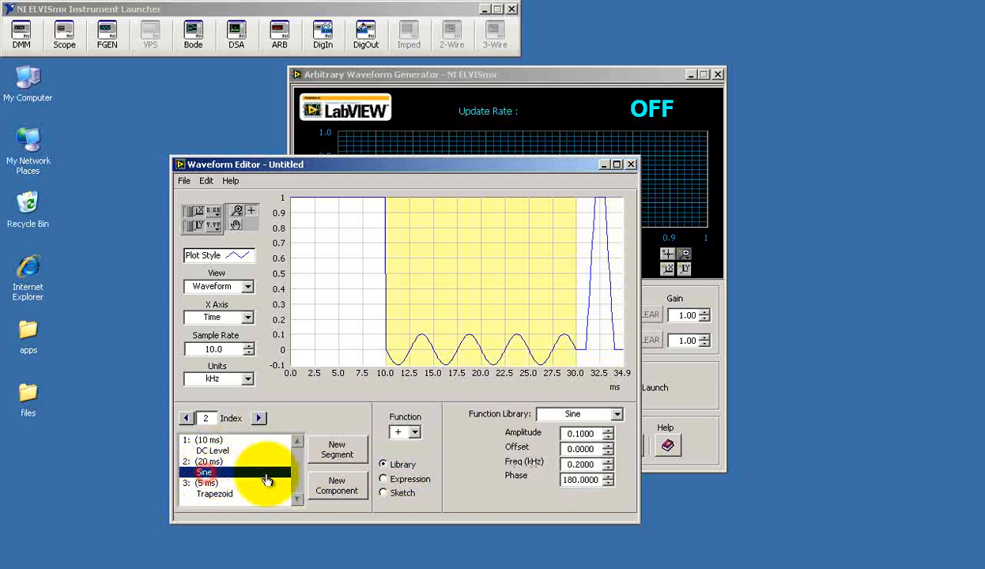
{"action": "left_click", "coordinate": [338, 487]}
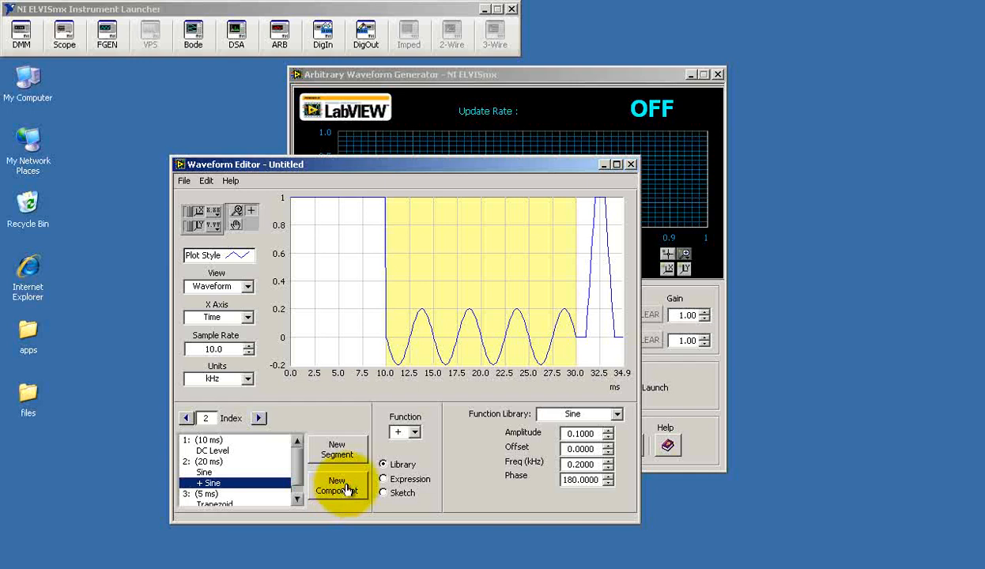
{"action": "left_click", "coordinate": [618, 417]}
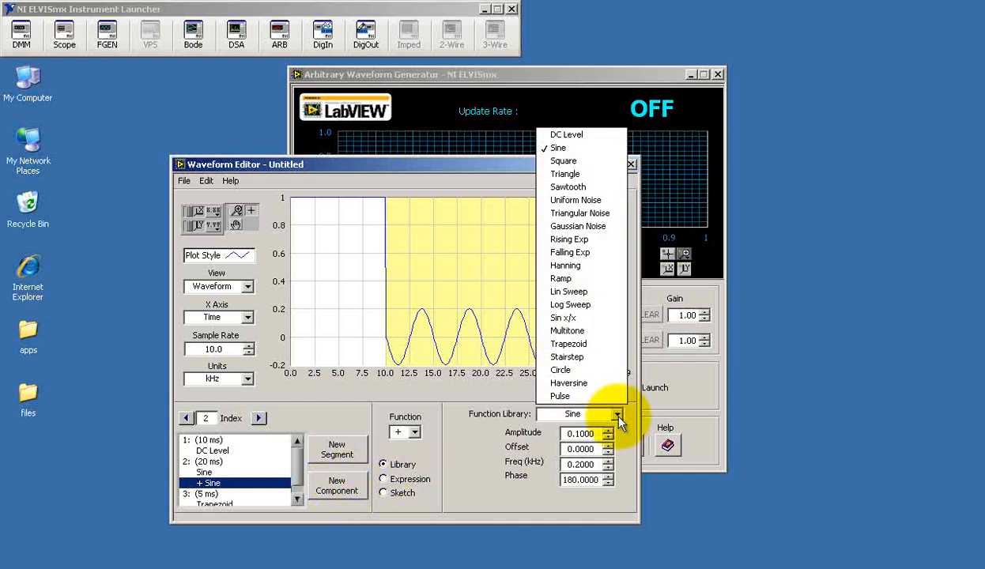
{"action": "left_click", "coordinate": [603, 370]}
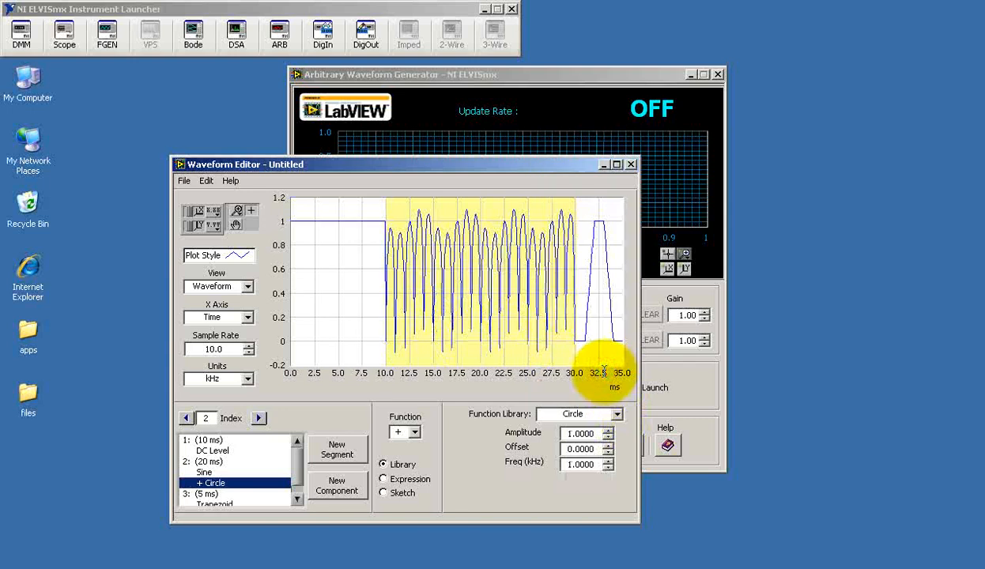
Try combining the circle component with the sine by multiplication, subtraction and division, and set its function to multiplication (x)
{"action": "left_click", "coordinate": [417, 434]}
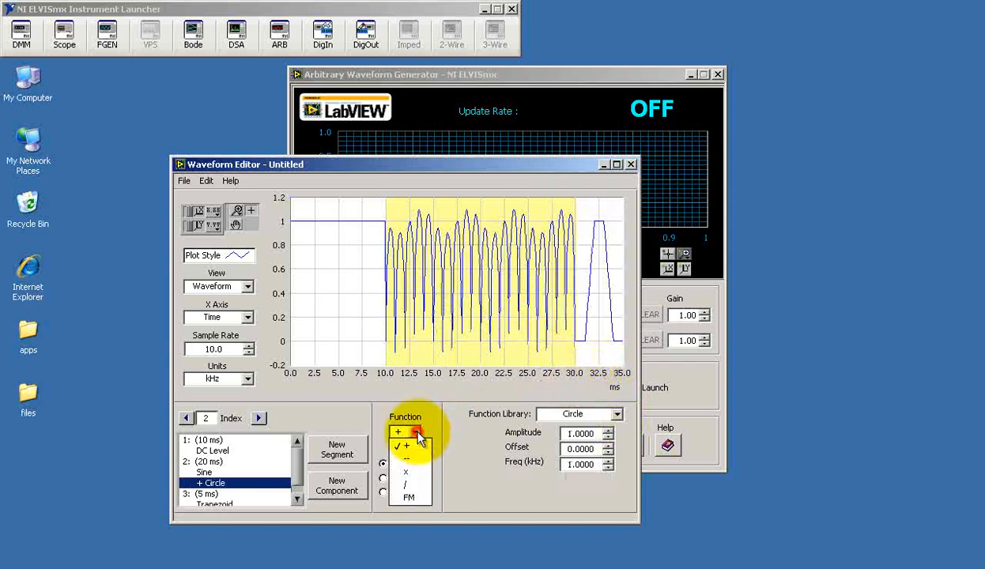
{"action": "left_click", "coordinate": [409, 472]}
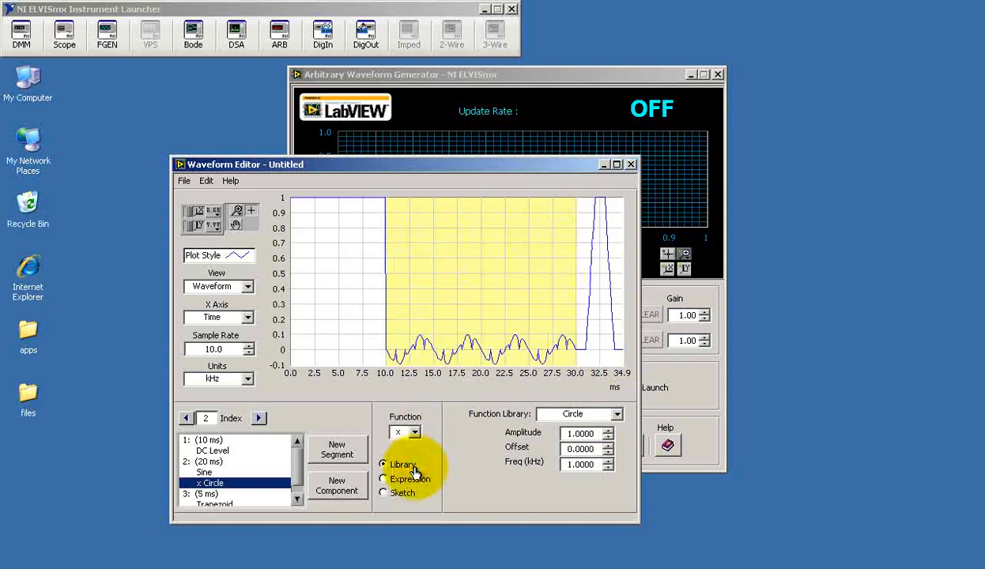
{"action": "left_click", "coordinate": [415, 434]}
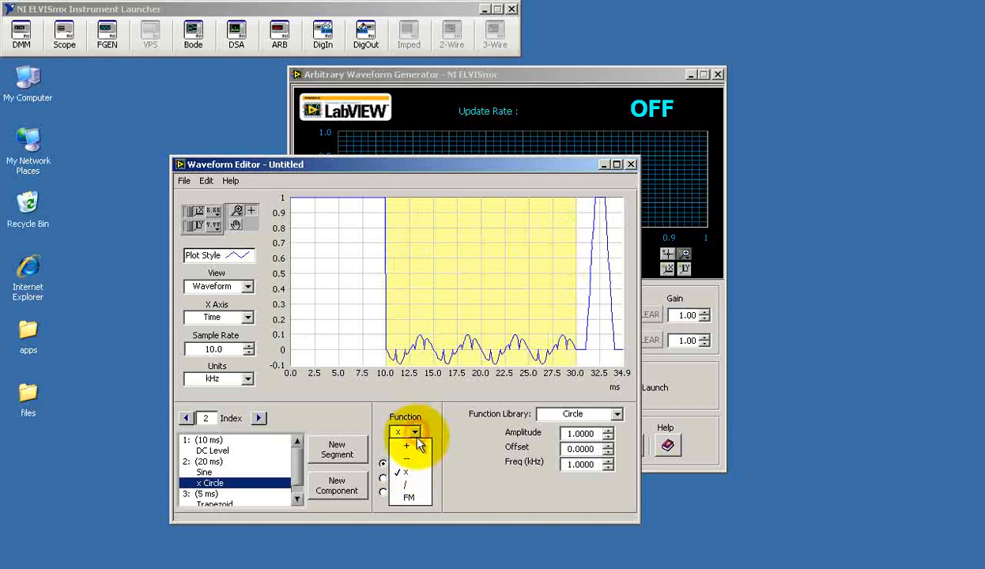
{"action": "left_click", "coordinate": [411, 459]}
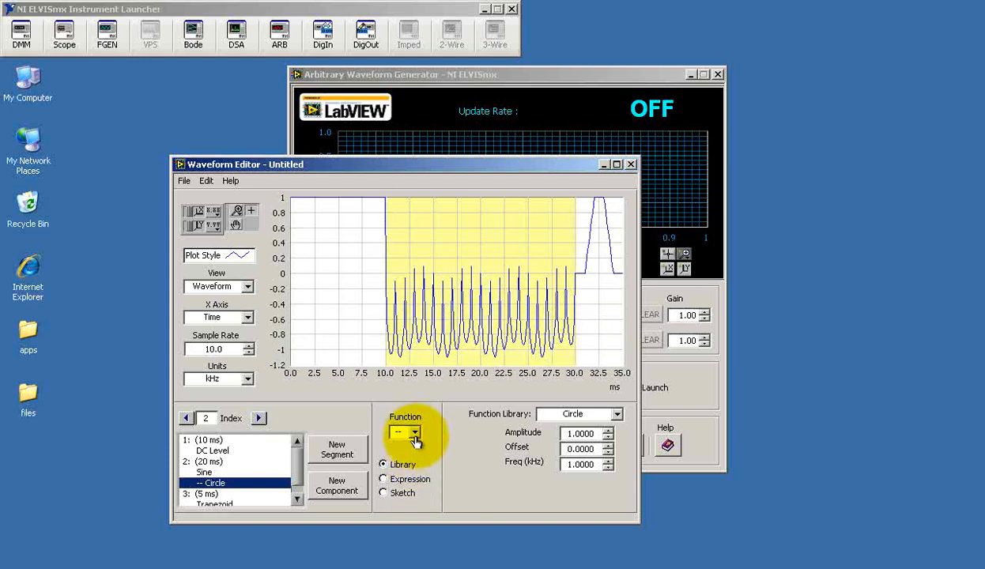
{"action": "left_click", "coordinate": [415, 432]}
{"action": "left_click", "coordinate": [414, 486]}
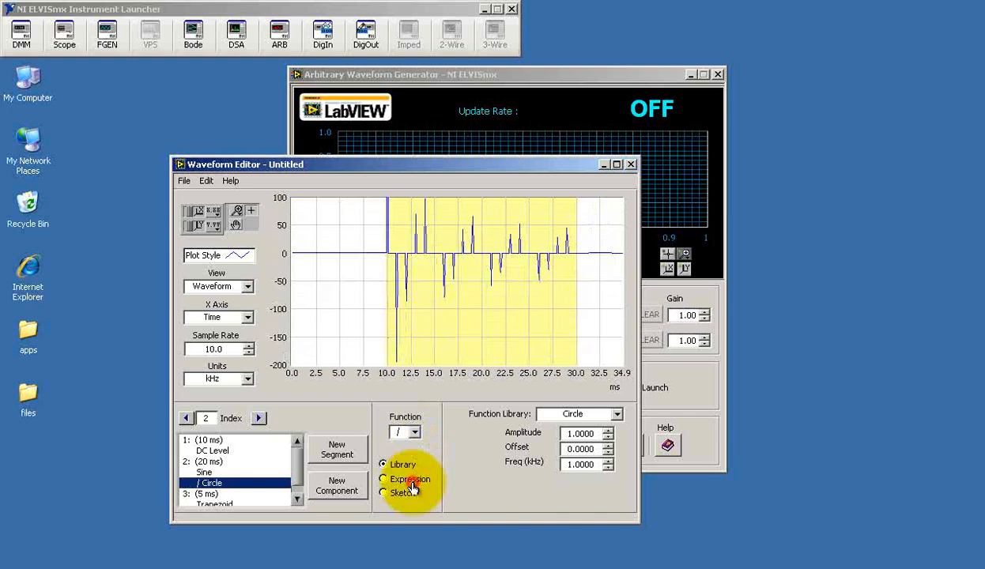
{"action": "left_click", "coordinate": [414, 433]}
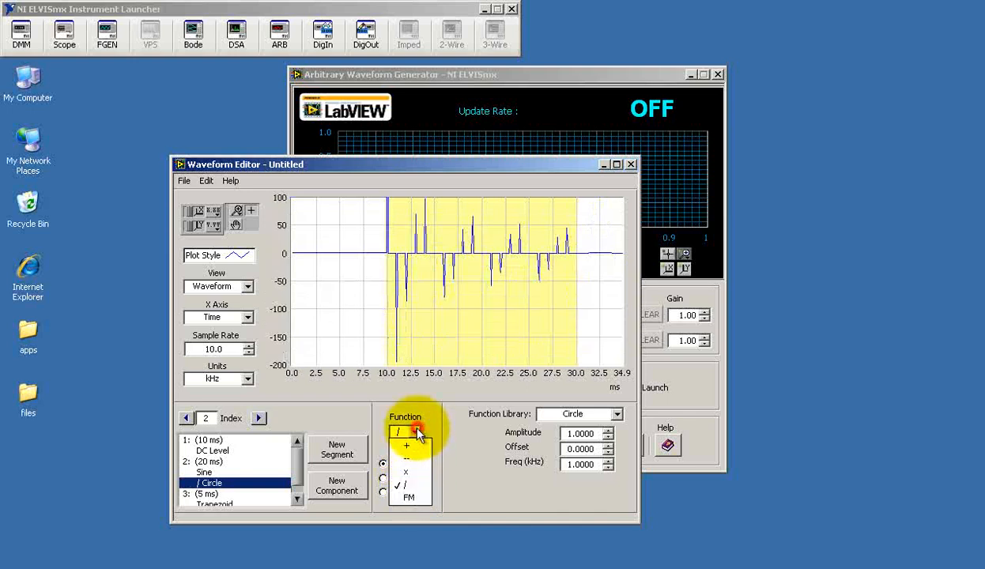
{"action": "left_click", "coordinate": [406, 472]}
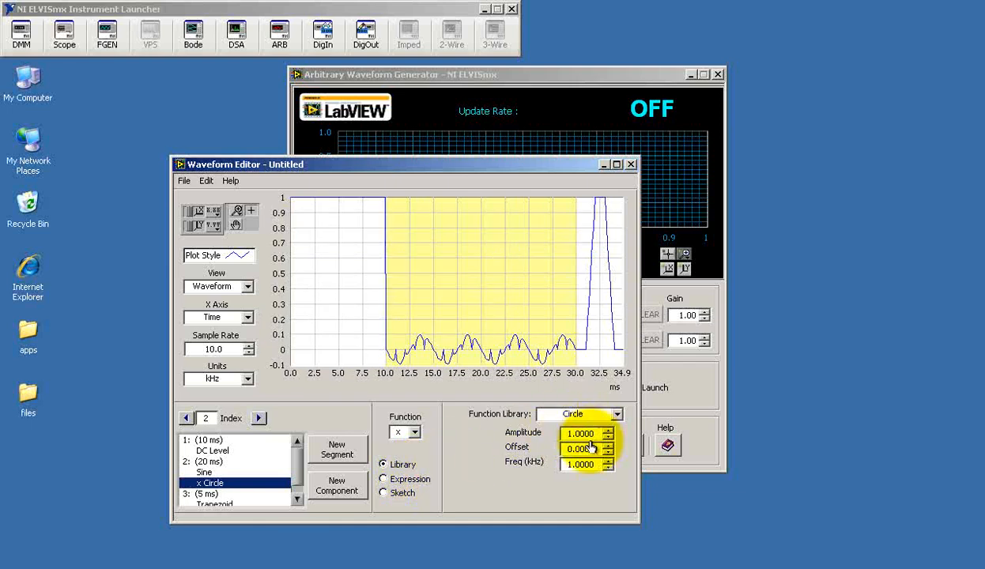
Set the frequency of the second segment's circle component to -0.8 kHz
{"action": "left_click_drag", "start_coordinate": [577, 464], "coordinate": [581, 464]}
{"action": "key", "text": "Down"}
{"action": "key", "text": "Down"}
{"action": "key", "text": "Down"}
{"action": "key", "text": "Down"}
{"action": "key", "text": "Down"}
{"action": "key", "text": "Down"}
{"action": "key", "text": "Down"}
{"action": "key", "text": "Down"}
{"action": "key", "text": "Down"}
{"action": "key", "text": "Down"}
{"action": "key", "text": "Down"}
{"action": "key", "text": "Down"}
{"action": "key", "text": "Down"}
{"action": "key", "text": "Down"}
{"action": "key", "text": "Down"}
{"action": "key", "text": "Down"}
{"action": "key", "text": "Down"}
{"action": "key", "text": "Down"}
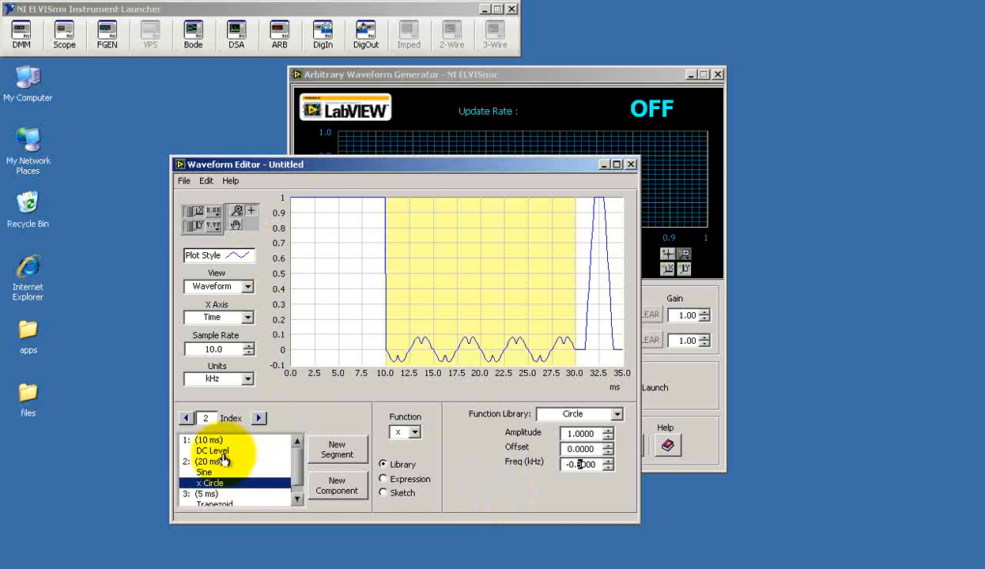
Set the offset of the first segment's DC Level component to 0.6
{"action": "left_click", "coordinate": [252, 452]}
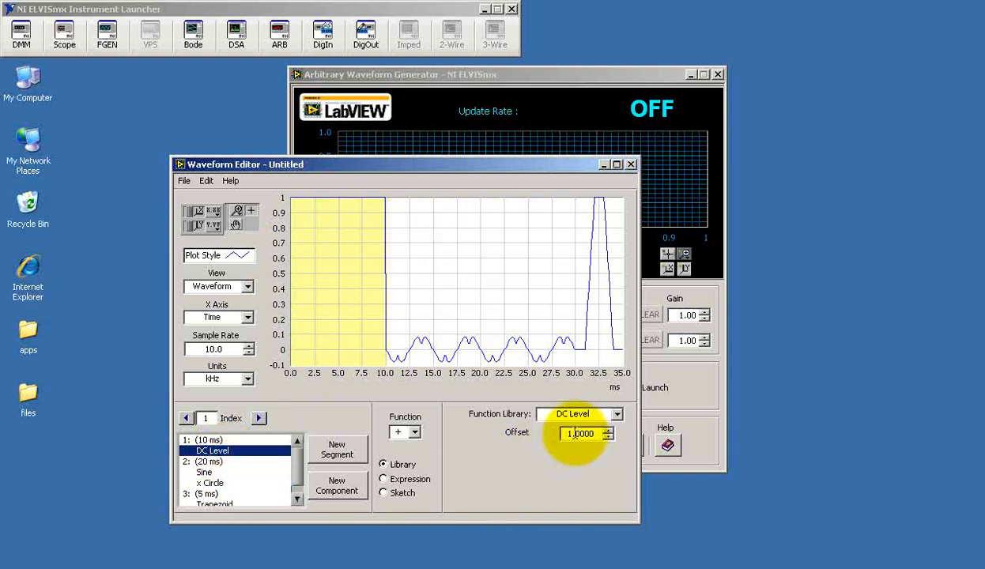
{"action": "key", "text": "Down"}
{"action": "key", "text": "Down"}
{"action": "key", "text": "Down"}
{"action": "key", "text": "Down"}
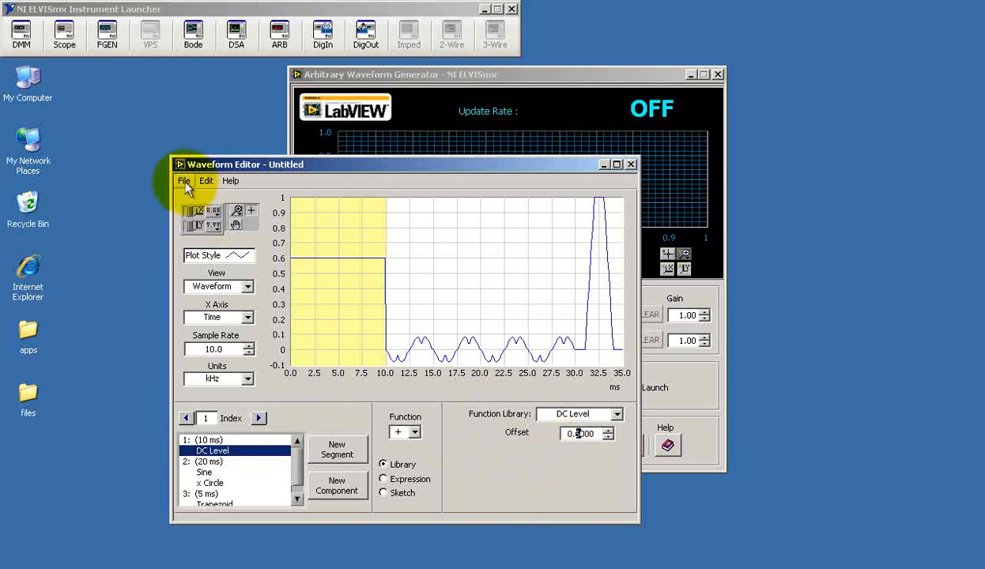
View the plot by Segment and by Component, return to the whole Waveform view, and check the X axis options
{"action": "left_click", "coordinate": [248, 287]}
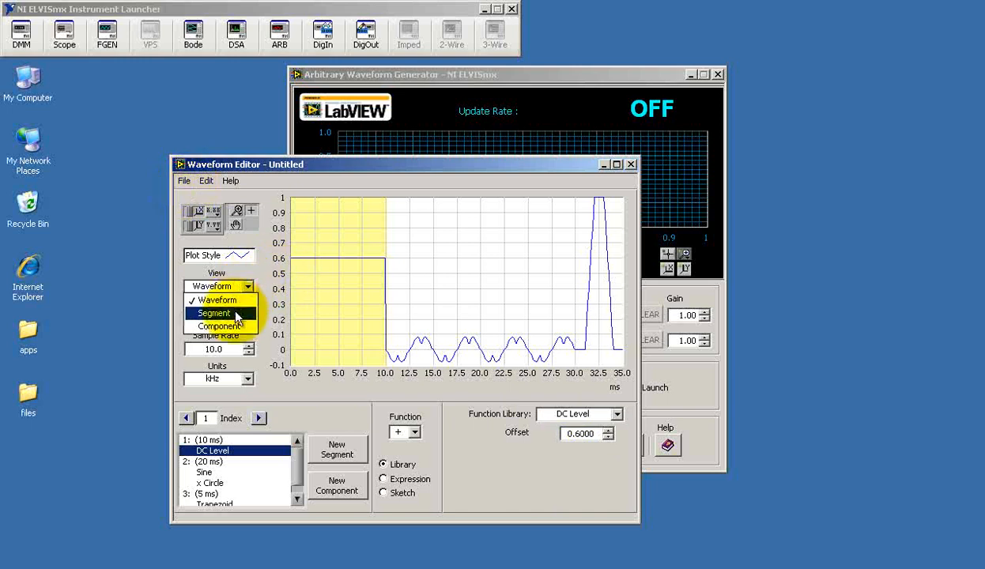
{"action": "left_click", "coordinate": [234, 313]}
{"action": "left_click", "coordinate": [248, 286]}
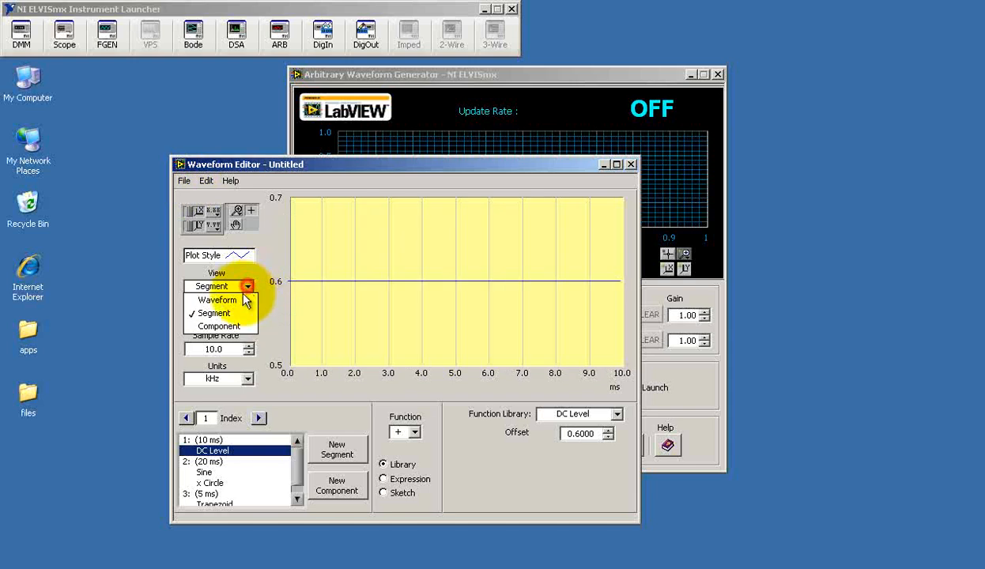
{"action": "left_click", "coordinate": [232, 326]}
{"action": "left_click", "coordinate": [248, 286]}
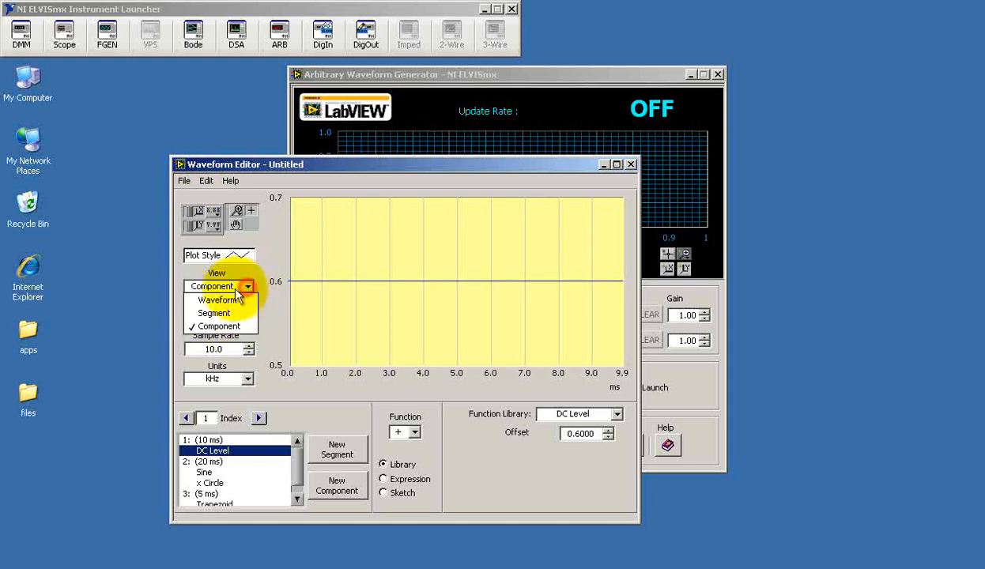
{"action": "left_click", "coordinate": [232, 302]}
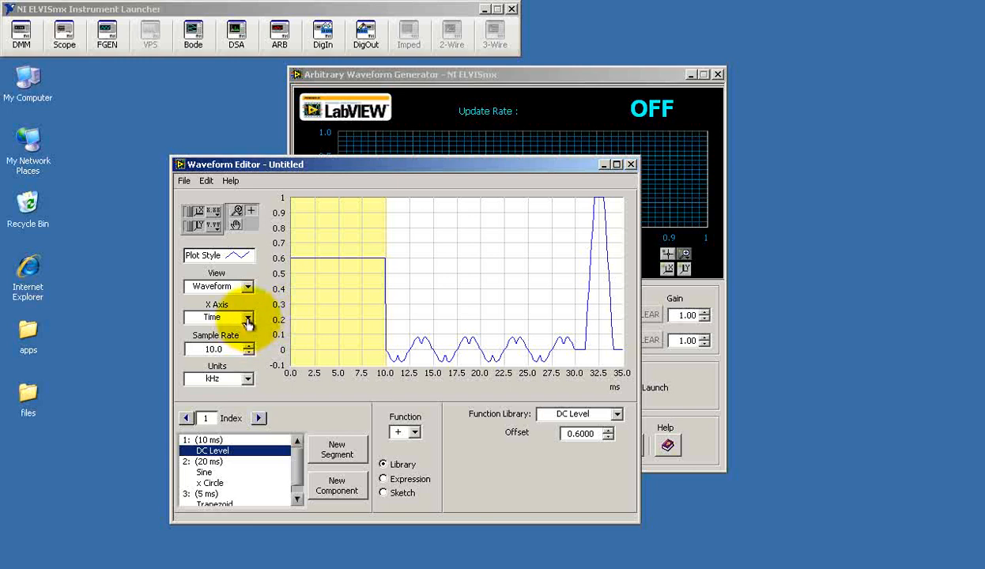
{"action": "left_click", "coordinate": [248, 319]}
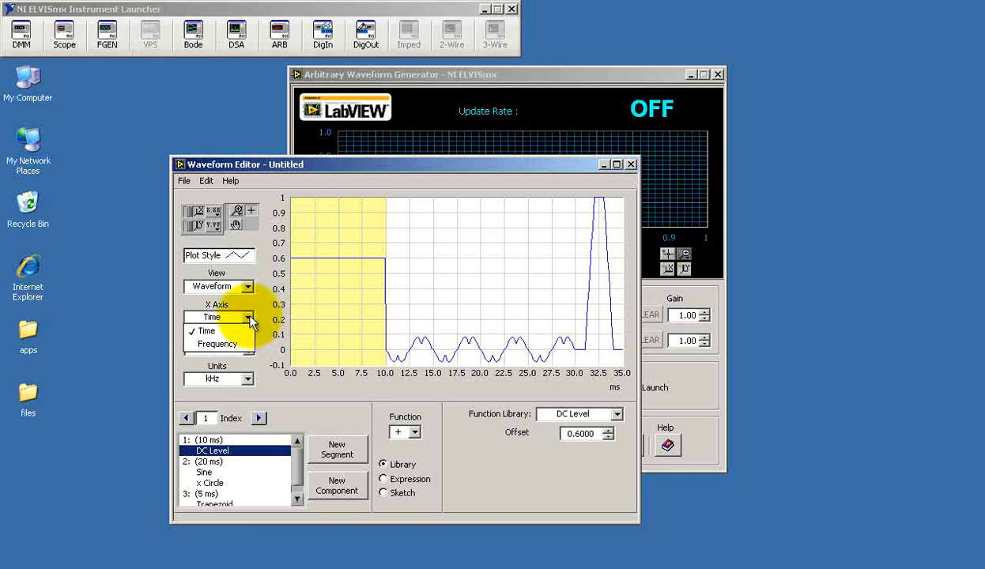
{"action": "left_click", "coordinate": [264, 318]}
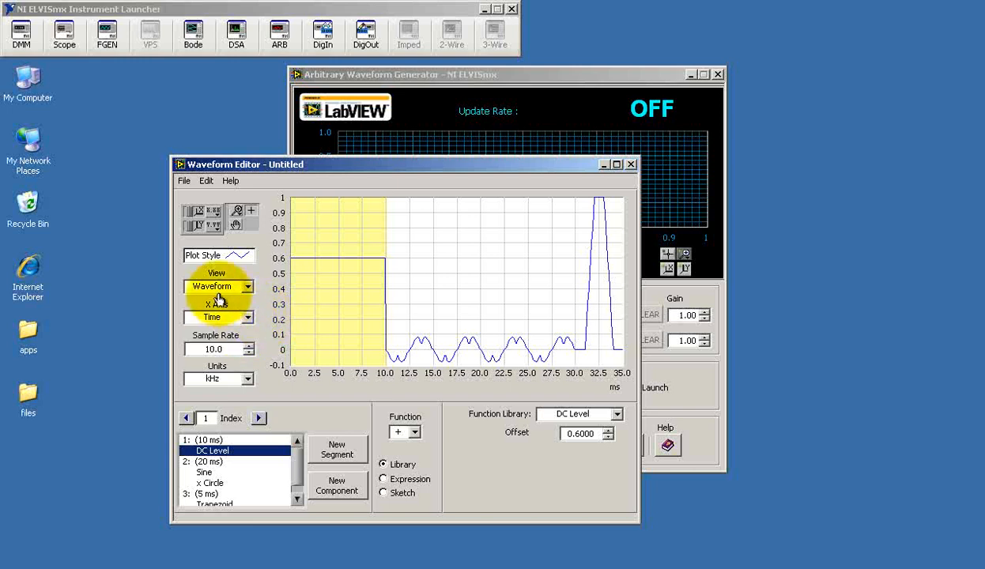
Try the points-only and line-with-points plot styles on the waveform graph, and restore the plain line style
{"action": "left_click", "coordinate": [239, 258]}
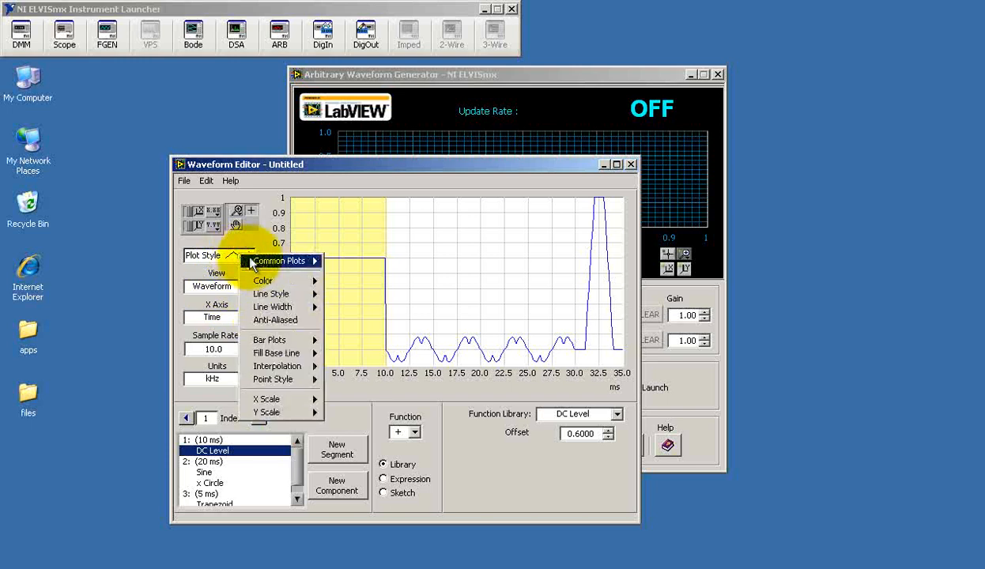
{"action": "mouse_move", "coordinate": [271, 265]}
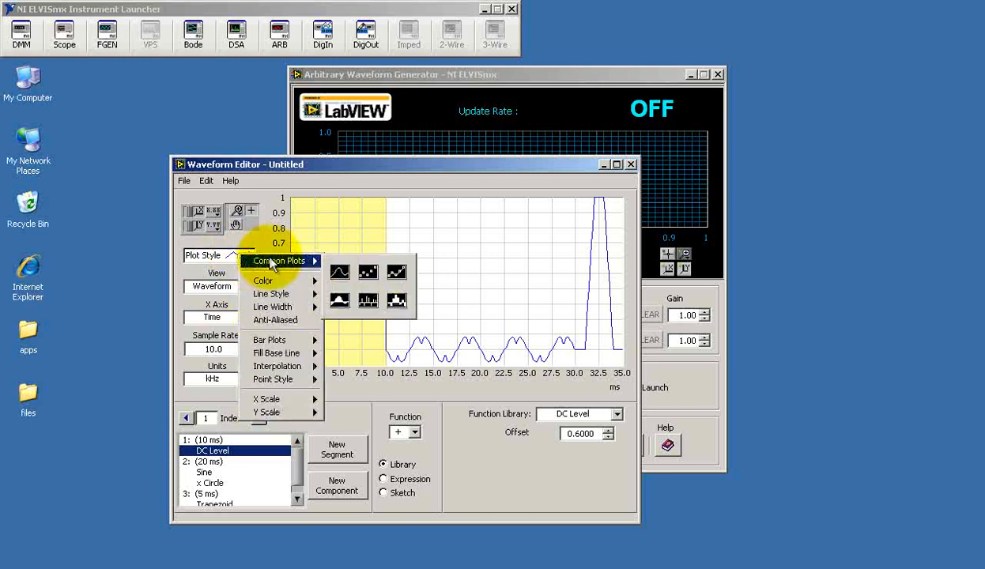
{"action": "left_click", "coordinate": [368, 272]}
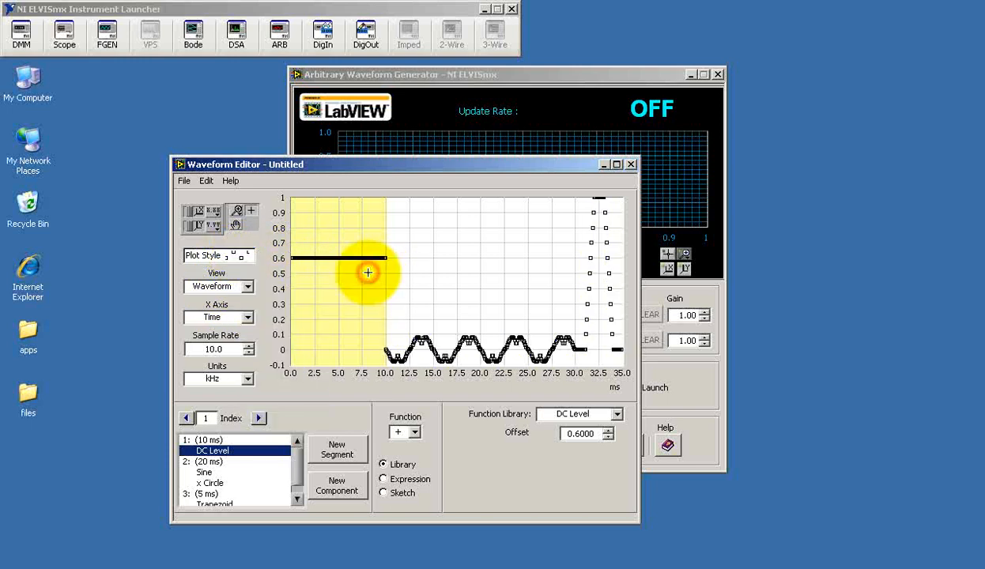
{"action": "left_click", "coordinate": [242, 259]}
{"action": "mouse_move", "coordinate": [306, 267]}
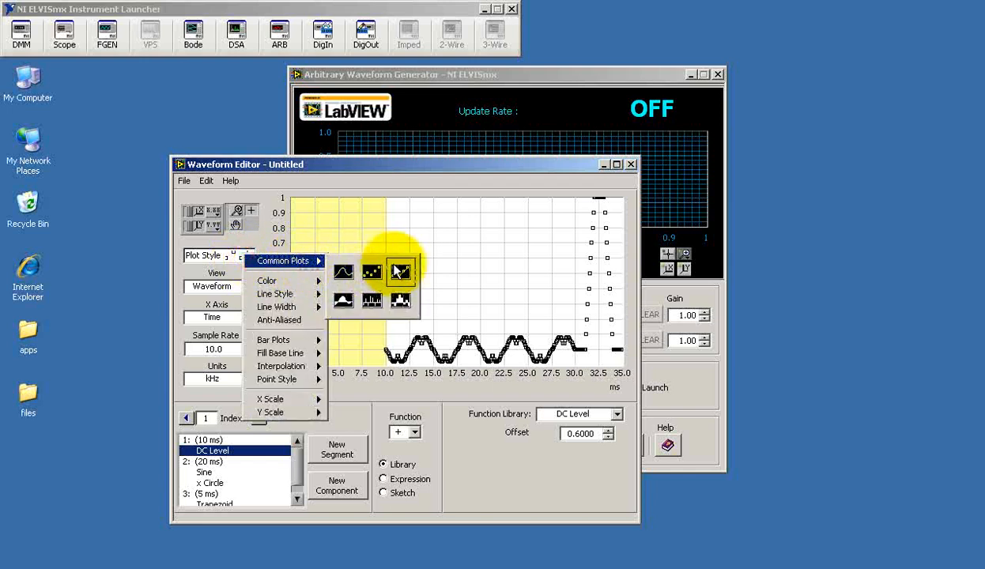
{"action": "left_click", "coordinate": [398, 269]}
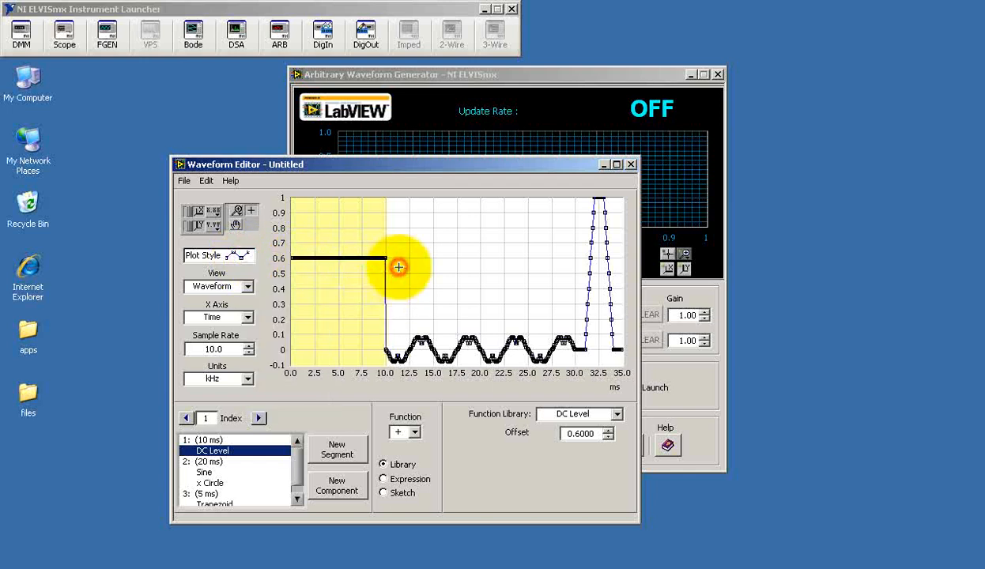
{"action": "left_click", "coordinate": [237, 256]}
{"action": "mouse_move", "coordinate": [270, 261]}
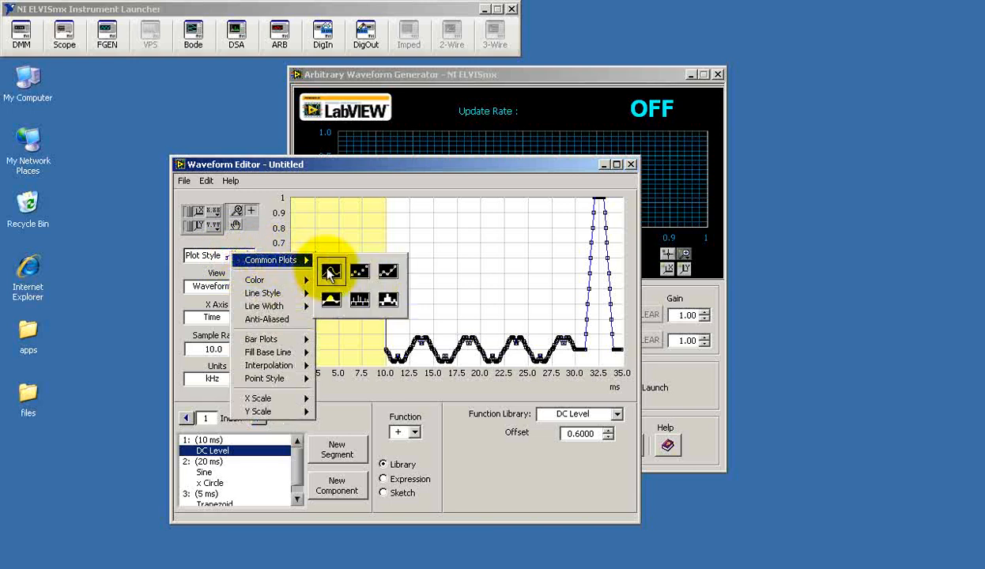
{"action": "left_click", "coordinate": [331, 271]}
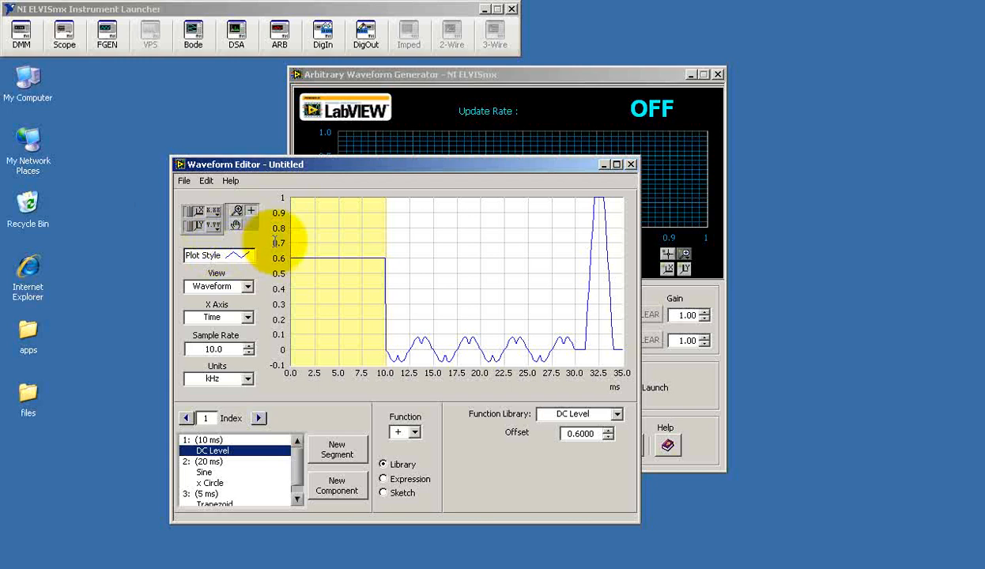
Save the waveform to the Desktop as a Waveform Editor File (.wfm) named ao0
{"action": "left_click", "coordinate": [184, 181]}
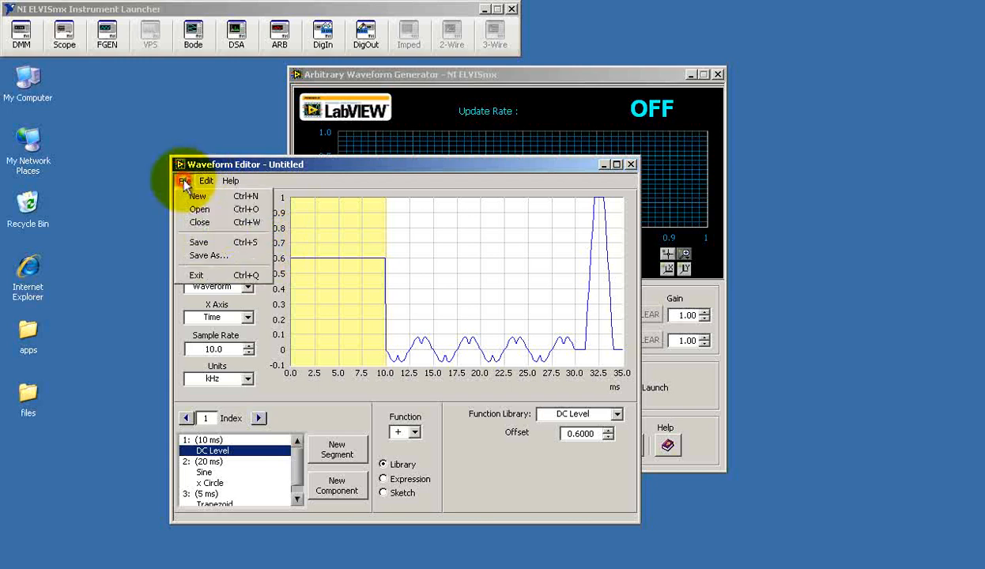
{"action": "left_click", "coordinate": [212, 257]}
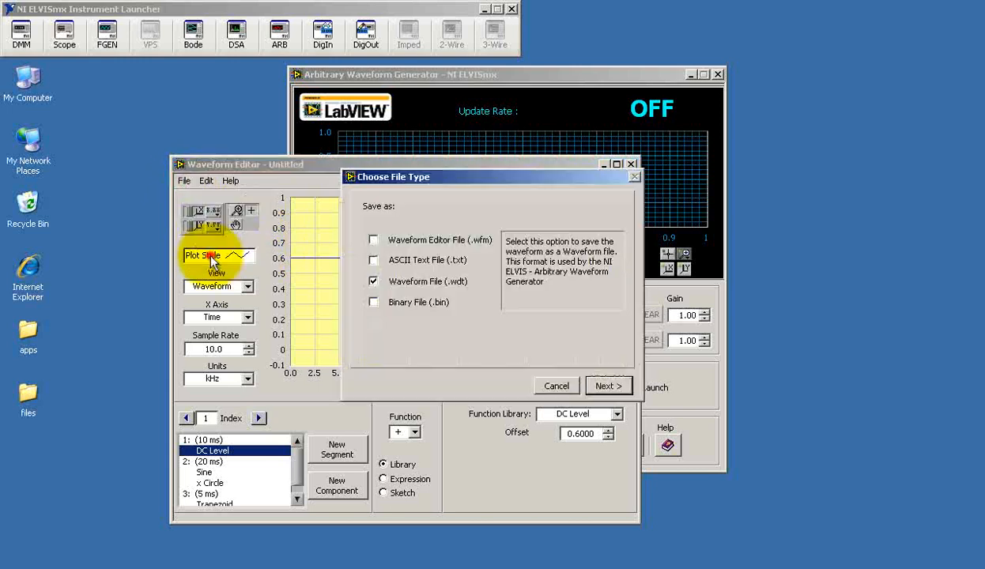
{"action": "left_click", "coordinate": [371, 240]}
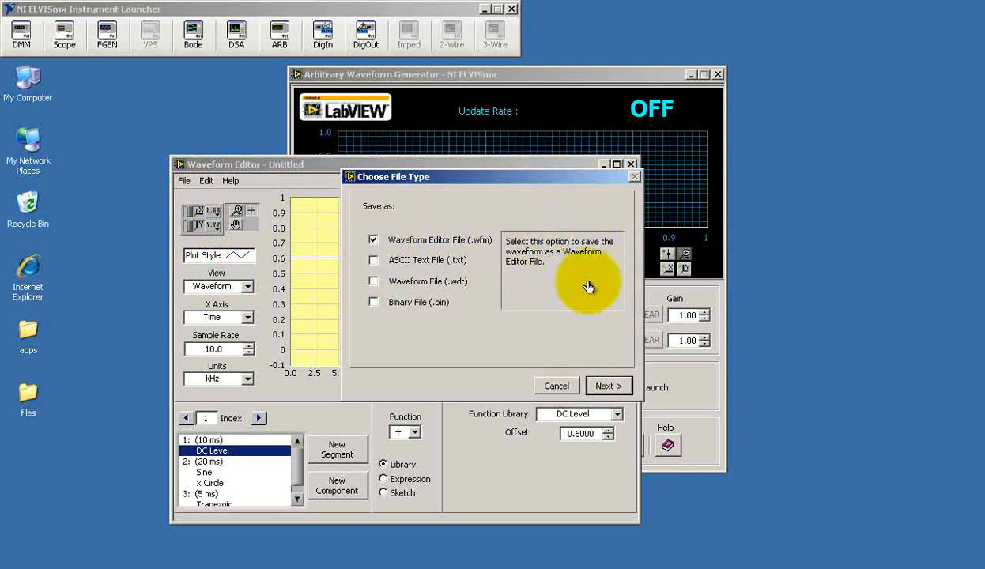
{"action": "left_click", "coordinate": [611, 386]}
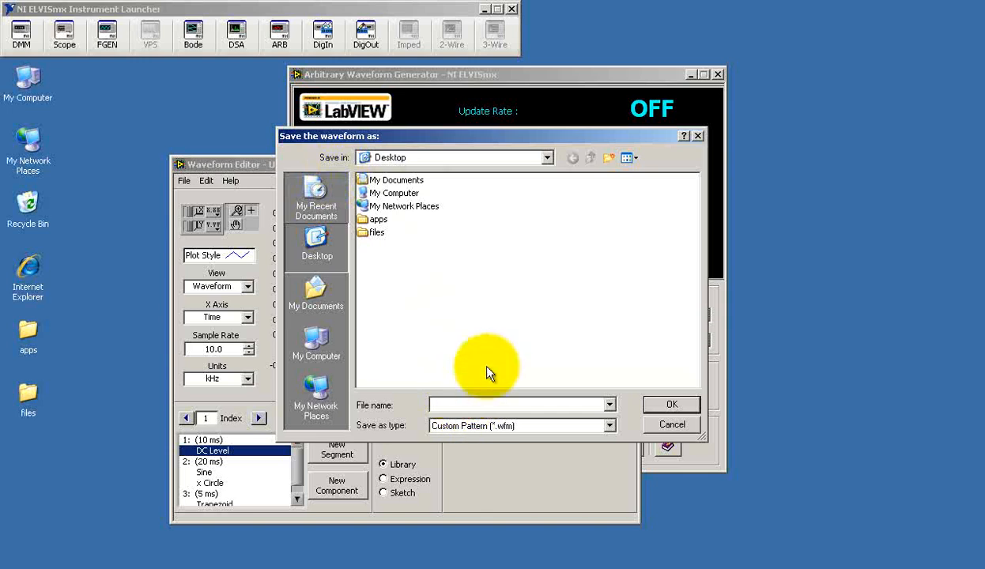
{"action": "type", "text": "ao0"}
{"action": "left_click", "coordinate": [668, 407]}
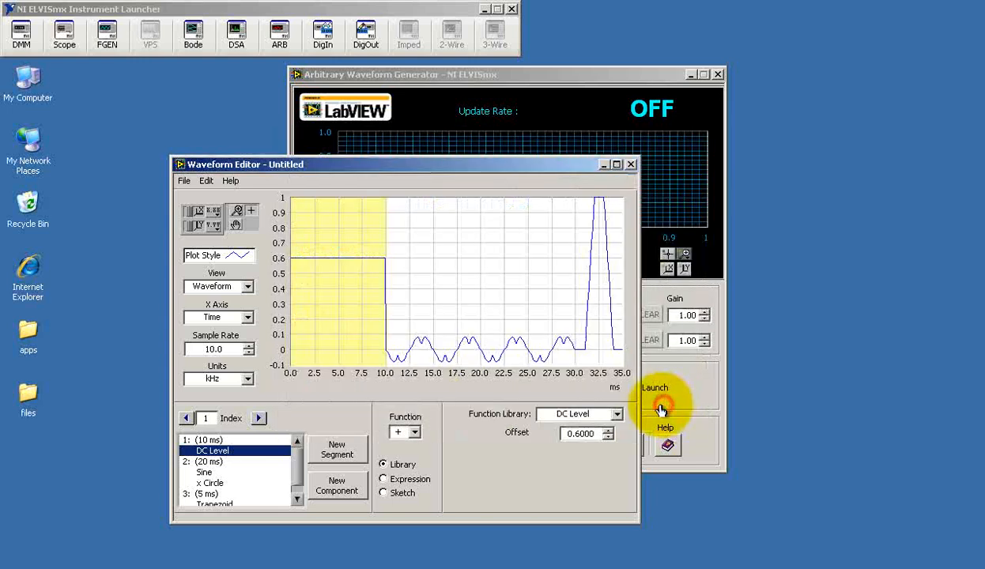
Save the same waveform to the Desktop as a Waveform File (.wdt) named ao0, keeping the default sample rate and number of samples
{"action": "left_click", "coordinate": [183, 181]}
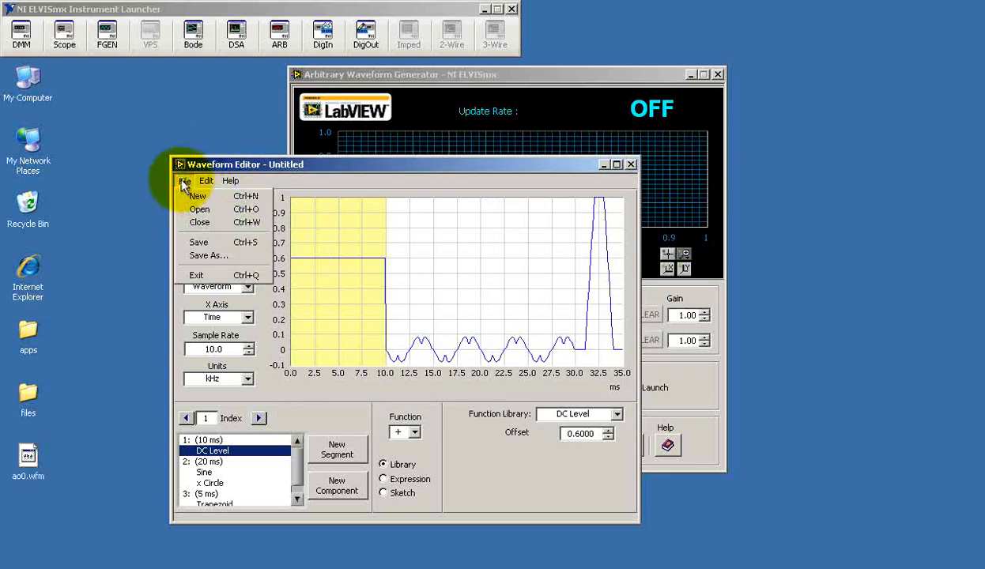
{"action": "left_click", "coordinate": [198, 243]}
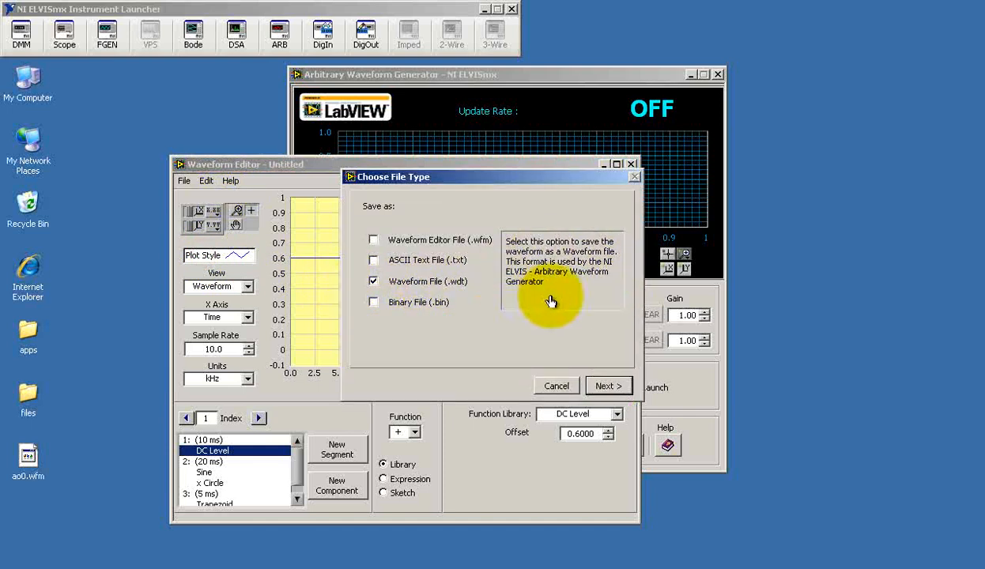
{"action": "left_click", "coordinate": [609, 386]}
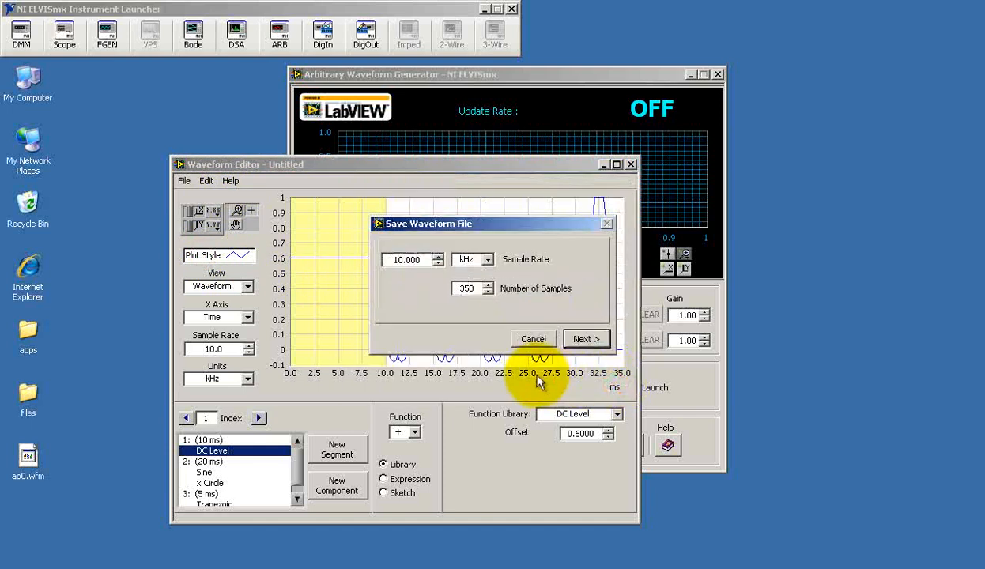
{"action": "left_click", "coordinate": [585, 342]}
{"action": "type", "text": "ao0"}
{"action": "left_click", "coordinate": [673, 404]}
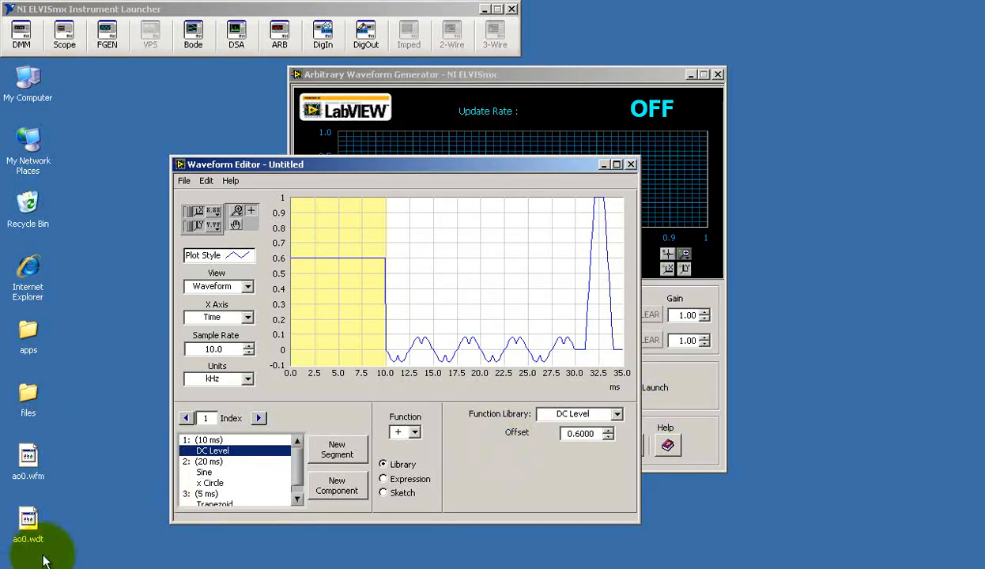
Start a new waveform without saving changes to the current one, and add a Stairstep component to its first segment
{"action": "left_click", "coordinate": [183, 181]}
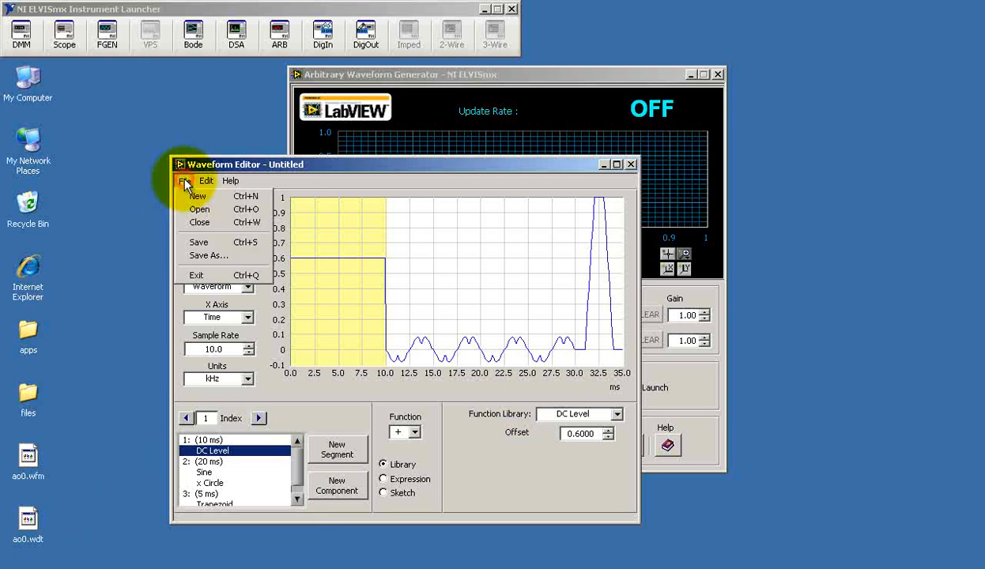
{"action": "left_click", "coordinate": [207, 198]}
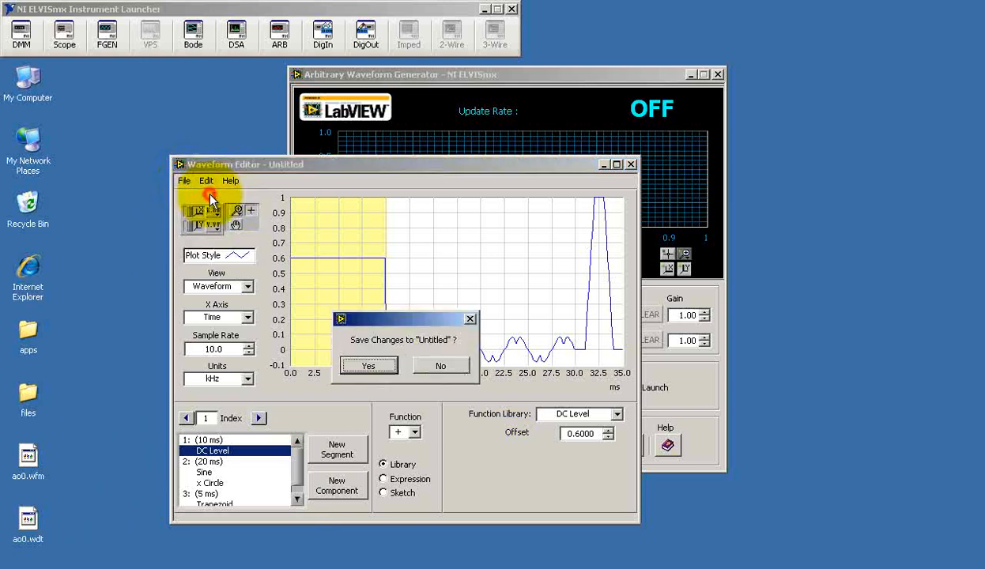
{"action": "left_click", "coordinate": [441, 367]}
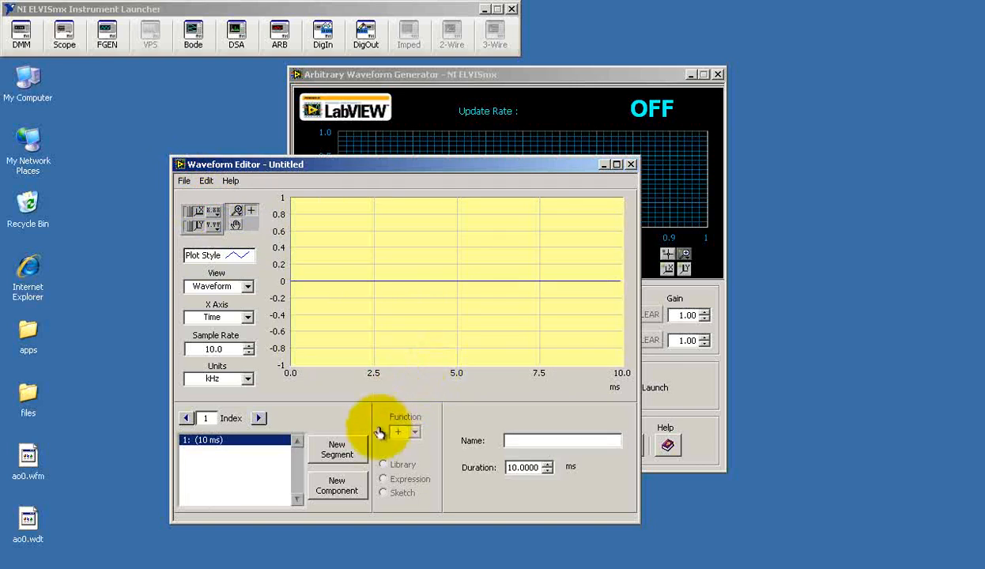
{"action": "left_click", "coordinate": [338, 485]}
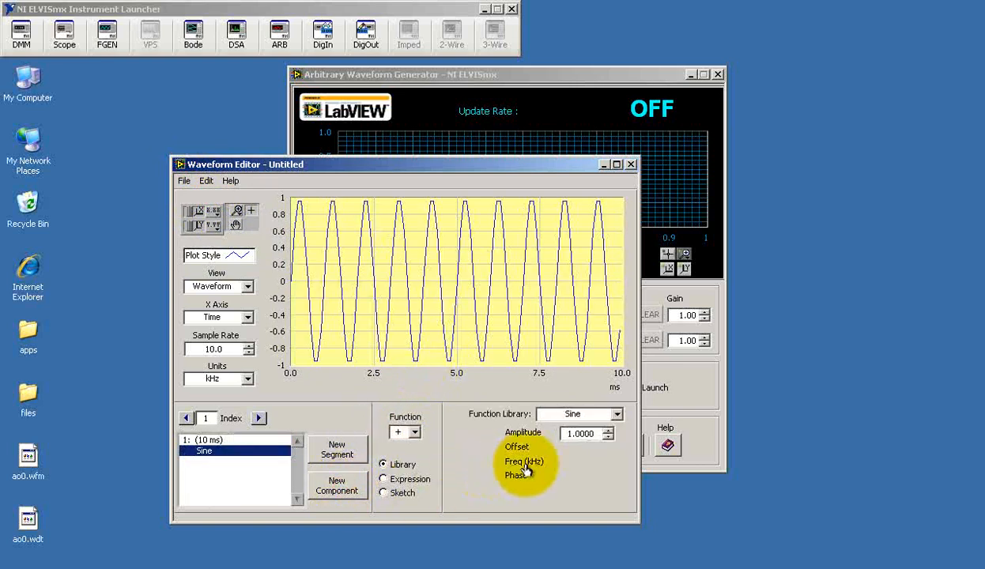
{"action": "left_click", "coordinate": [617, 416]}
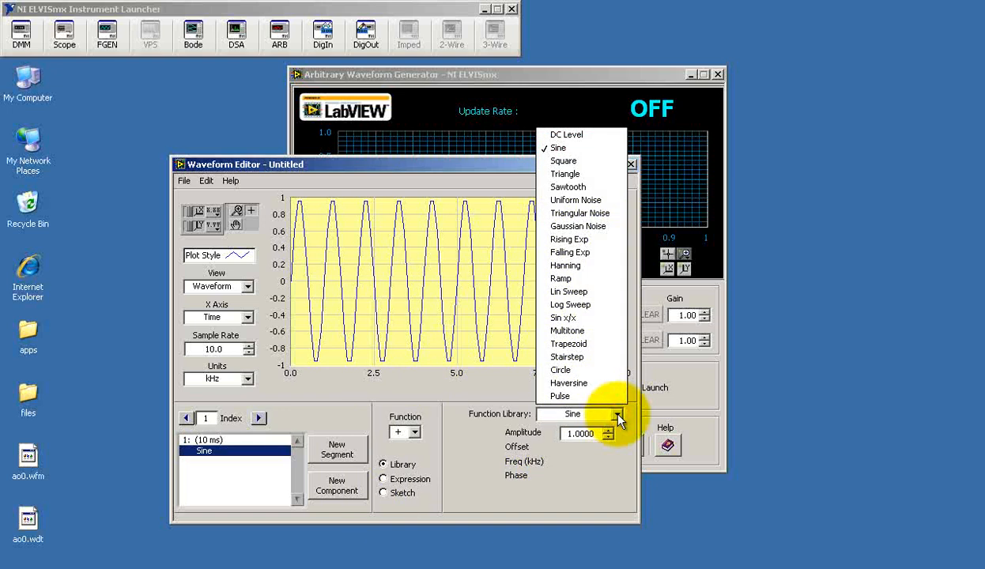
{"action": "left_click", "coordinate": [586, 356]}
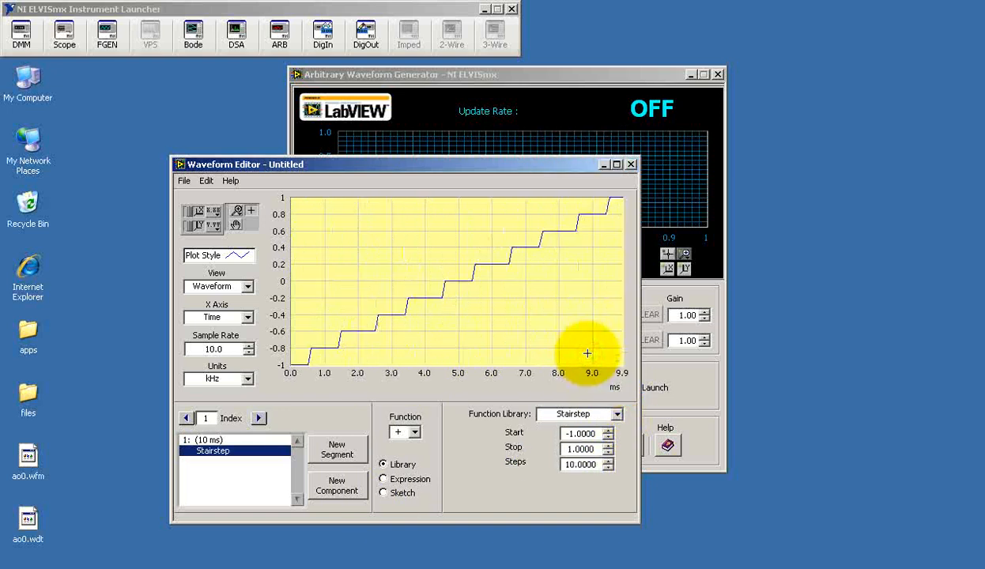
Save the stairstep waveform to the Desktop as a Waveform File (.wdt) named ao1, keeping the default sample settings
{"action": "left_click", "coordinate": [184, 180]}
{"action": "left_click", "coordinate": [195, 257]}
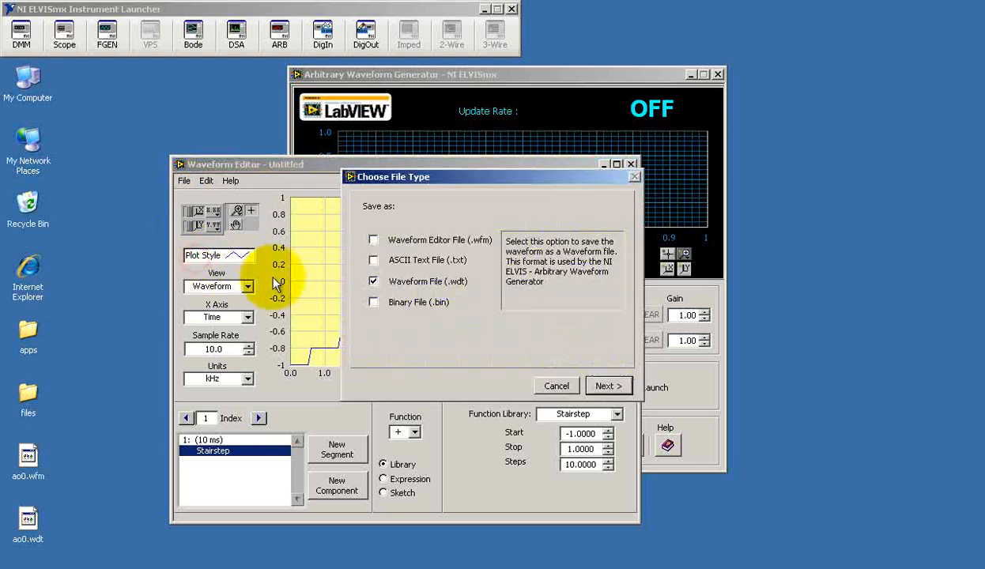
{"action": "left_click", "coordinate": [608, 385]}
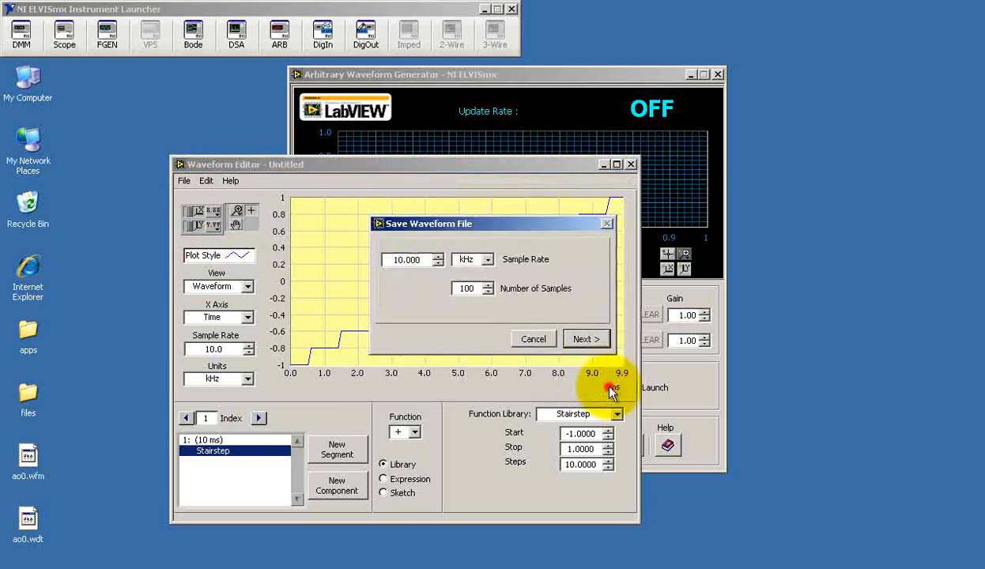
{"action": "left_click", "coordinate": [584, 341]}
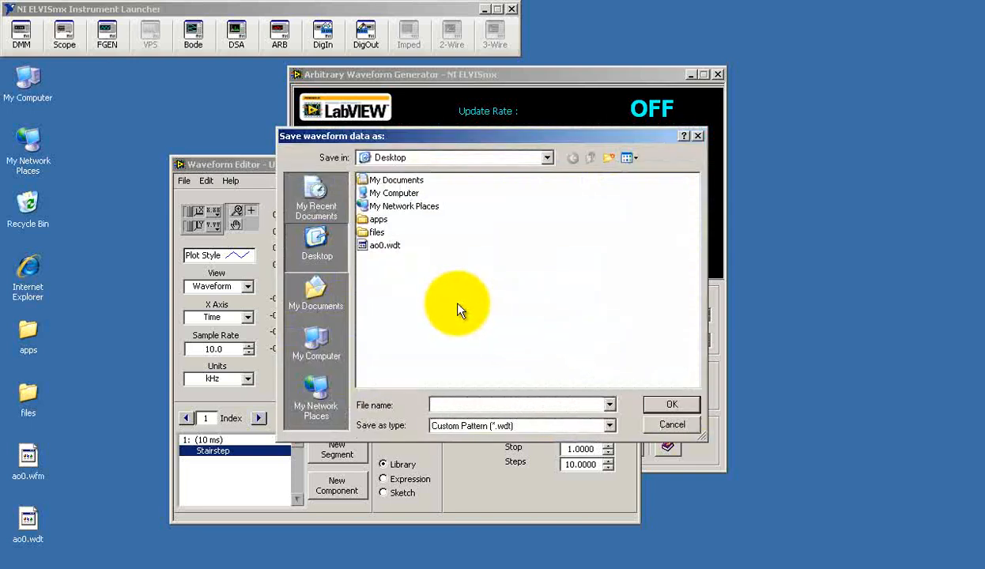
{"action": "type", "text": "ao1"}
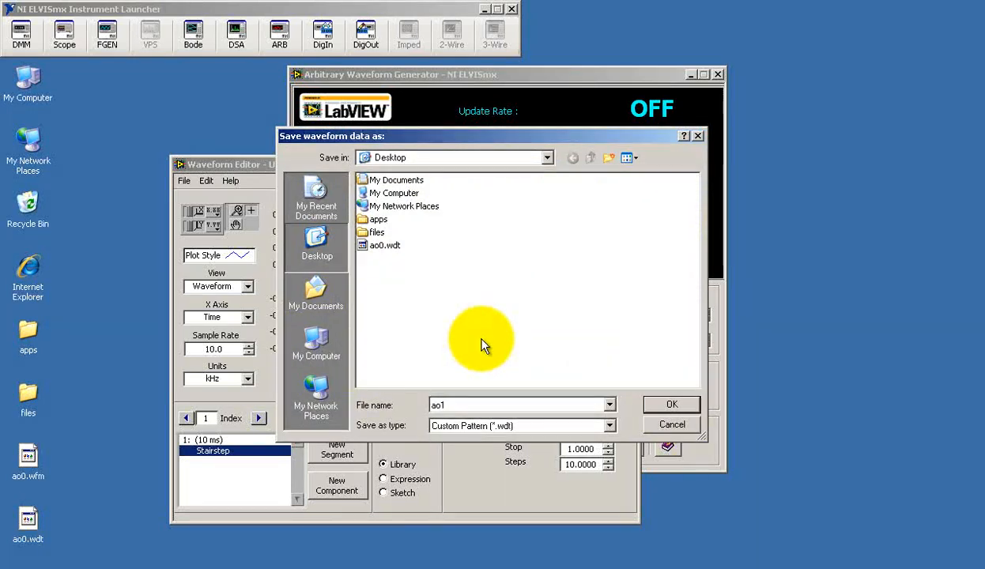
{"action": "key", "text": "Return"}
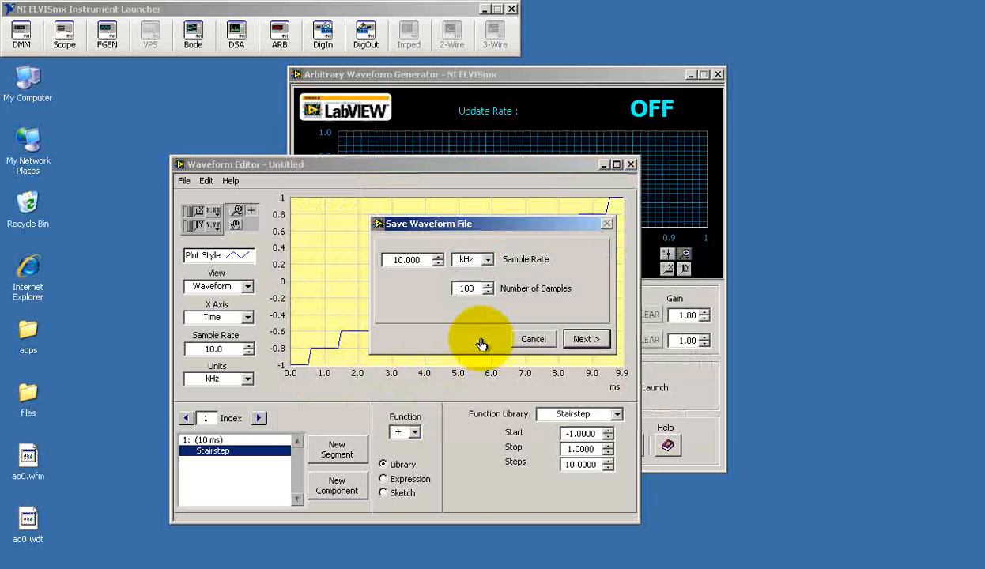
Minimize the Waveform Editor and load ao0.wdt from the Desktop for output channel AO 0 in the Arbitrary Waveform Generator
{"action": "left_click", "coordinate": [601, 165]}
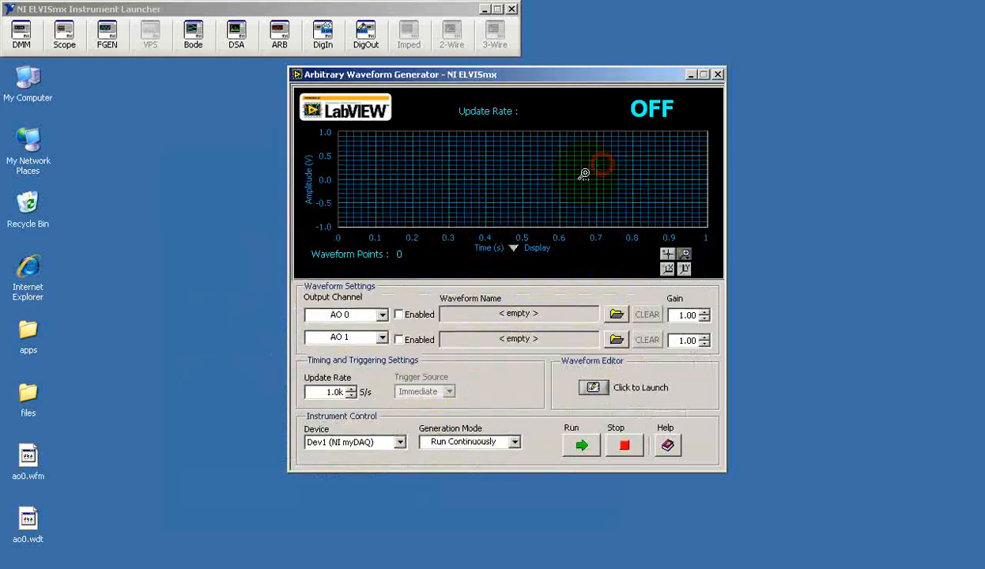
{"action": "left_click", "coordinate": [616, 316]}
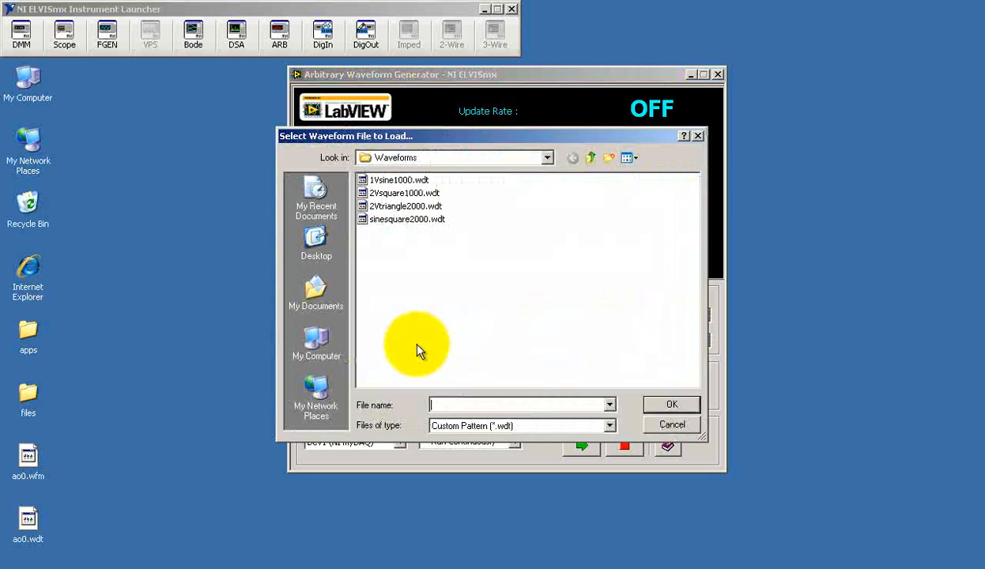
{"action": "left_click", "coordinate": [316, 241]}
{"action": "left_click", "coordinate": [386, 246]}
{"action": "left_click", "coordinate": [686, 405]}
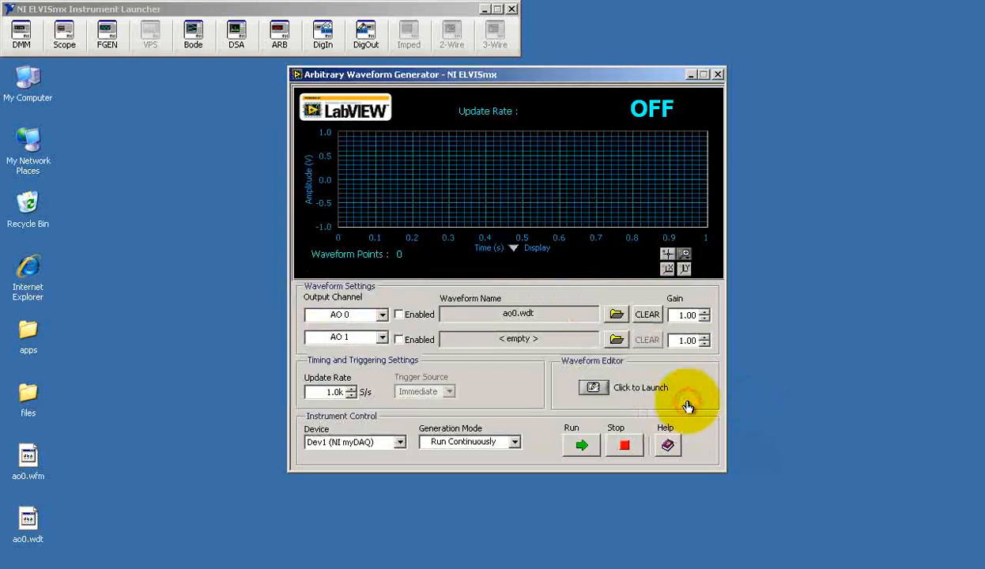
Load ao1.wdt from the Desktop as the waveform for output channel AO 1
{"action": "left_click", "coordinate": [617, 340]}
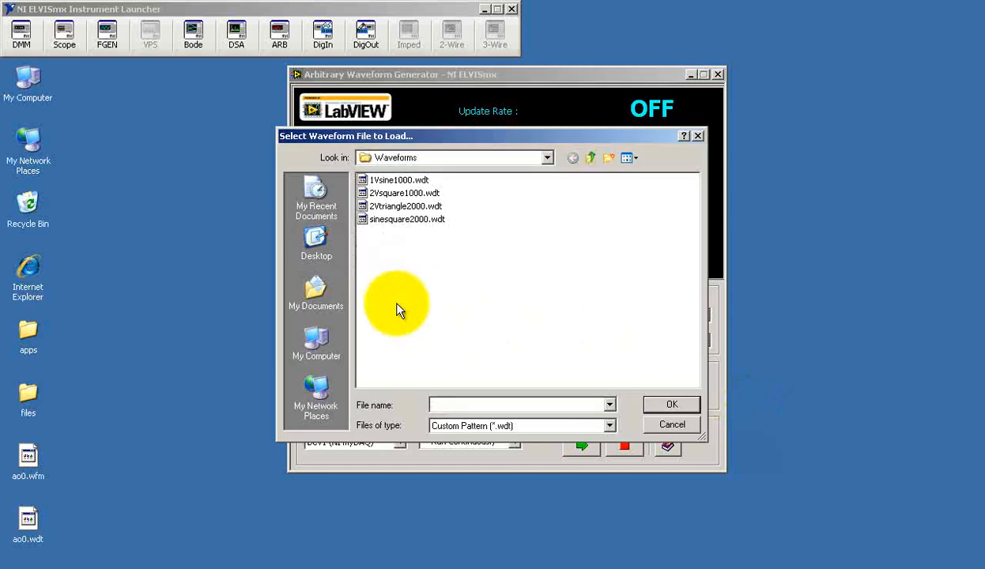
{"action": "left_click", "coordinate": [316, 243]}
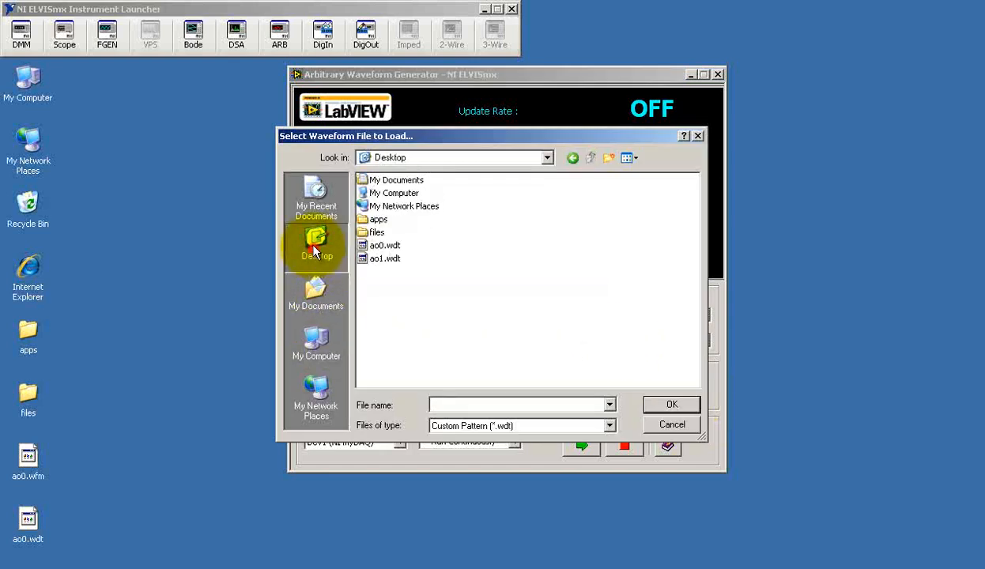
{"action": "left_click", "coordinate": [685, 405]}
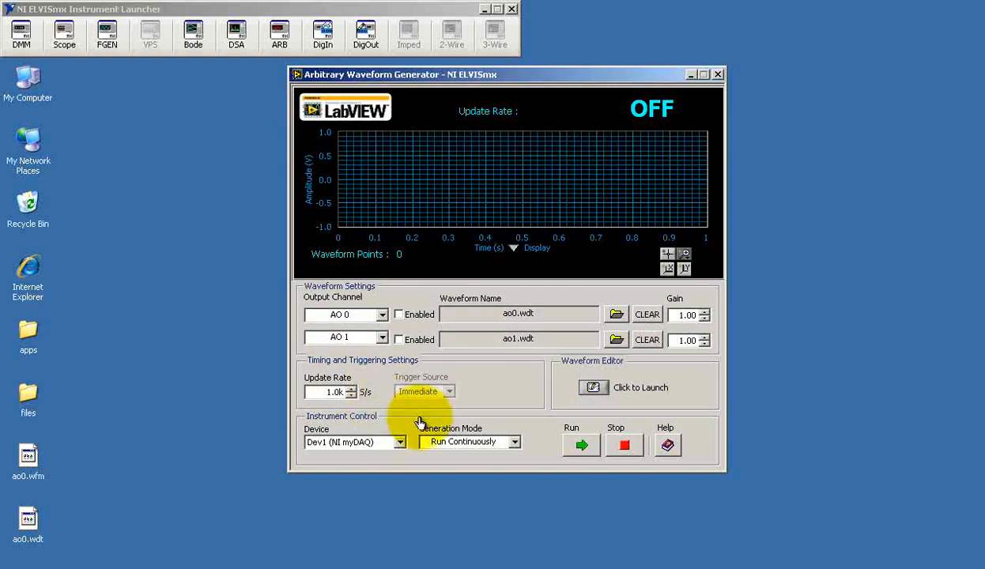
Match the generator's update rate to the editor's sample rate by setting it to 10.0k S/s, and enable output channels AO 0 and AO 1
{"action": "left_click", "coordinate": [780, 568]}
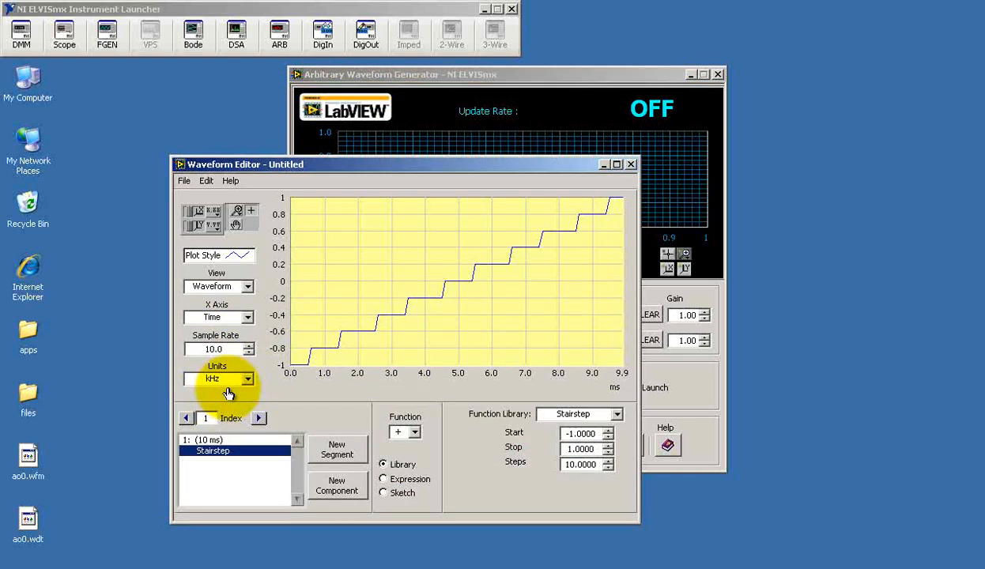
{"action": "left_click", "coordinate": [604, 164]}
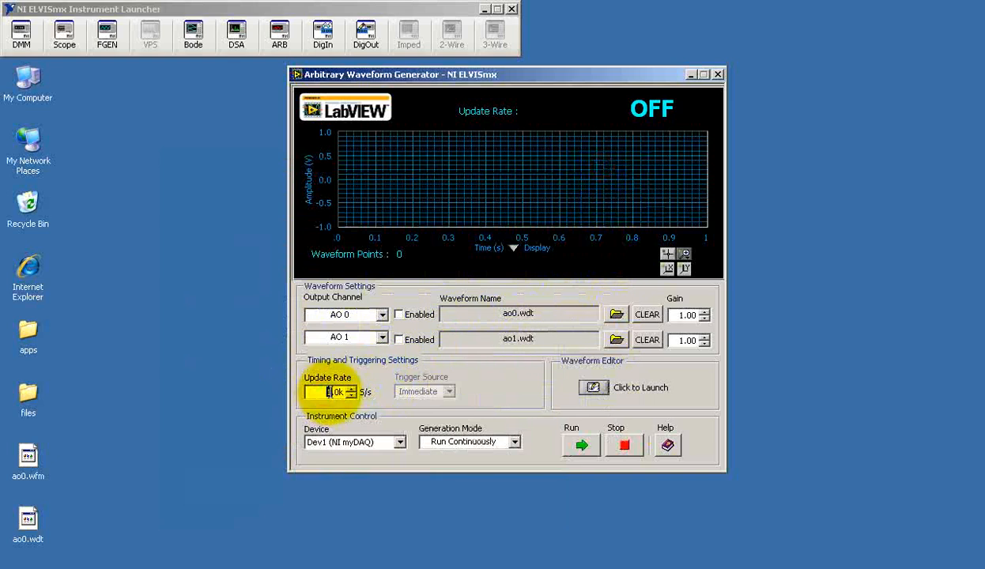
{"action": "left_click", "coordinate": [500, 395]}
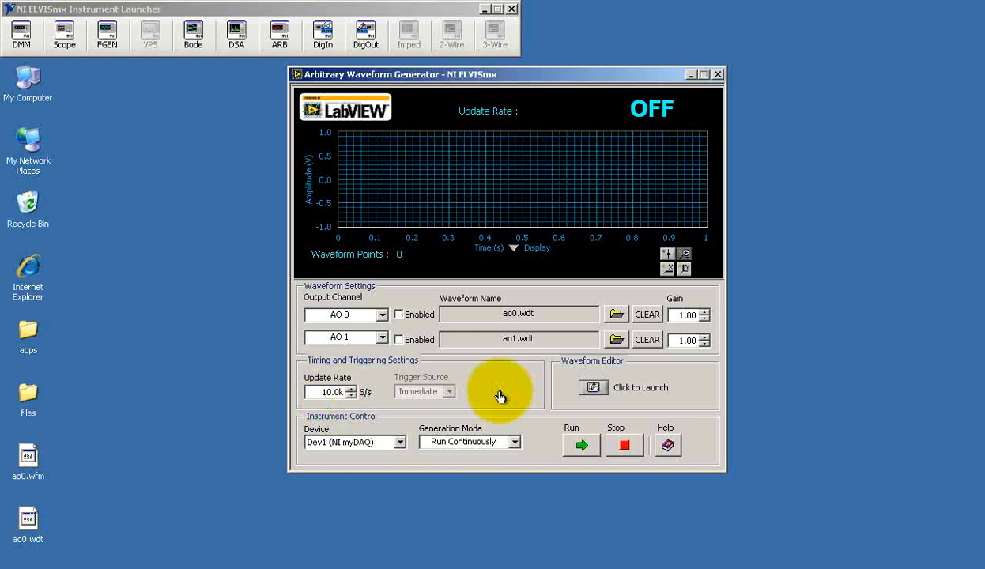
{"action": "left_click", "coordinate": [399, 315]}
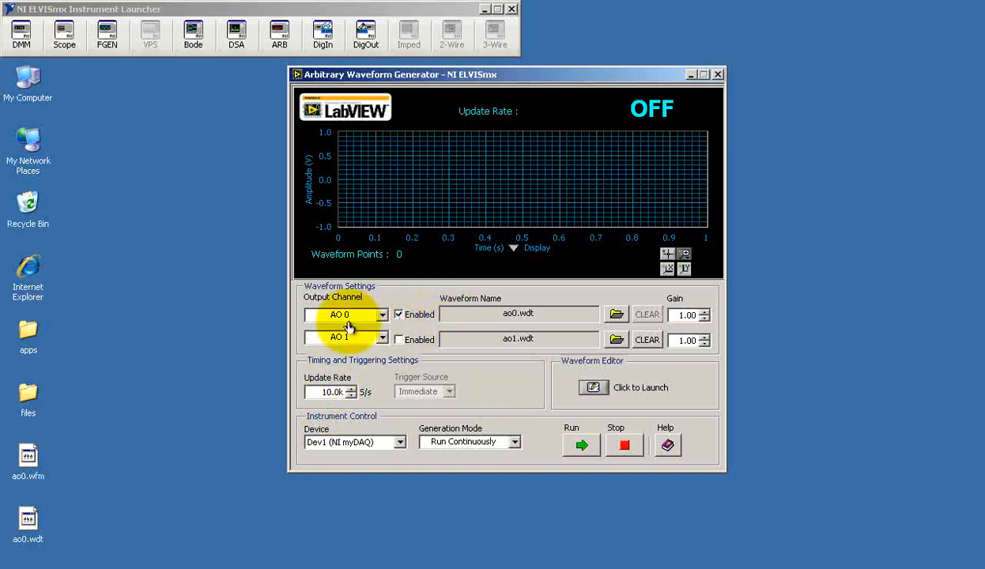
{"action": "left_click", "coordinate": [398, 339]}
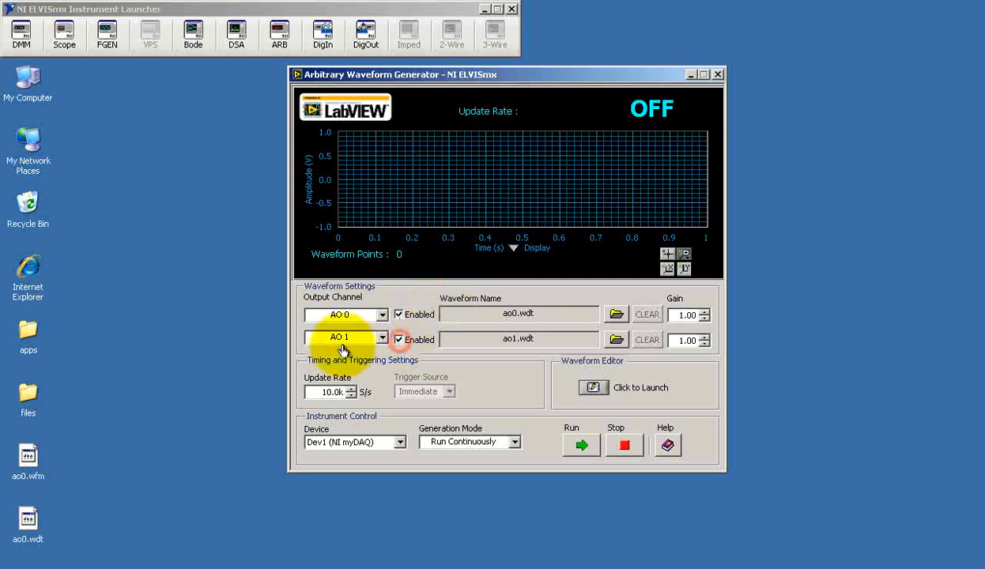
Try to run the generator on both channels, dismiss the error, and run it again, moving the error dialog off the plot
{"action": "left_click", "coordinate": [581, 447]}
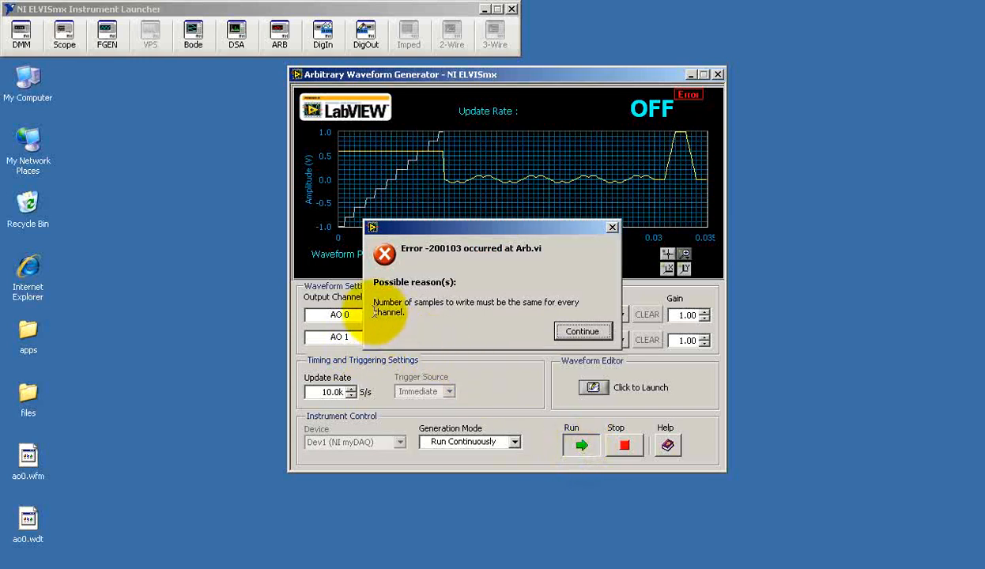
{"action": "left_click", "coordinate": [578, 331]}
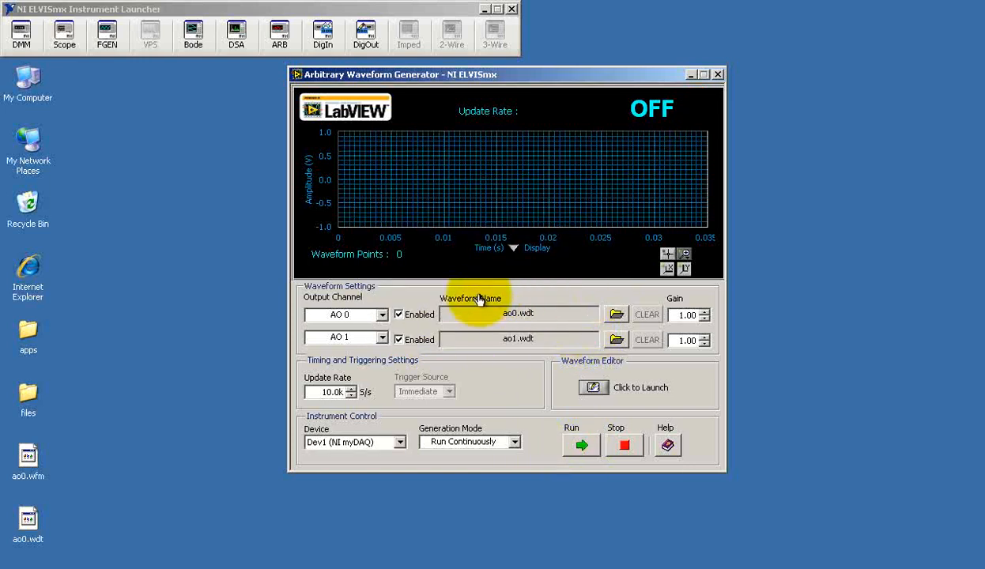
{"action": "left_click", "coordinate": [583, 447]}
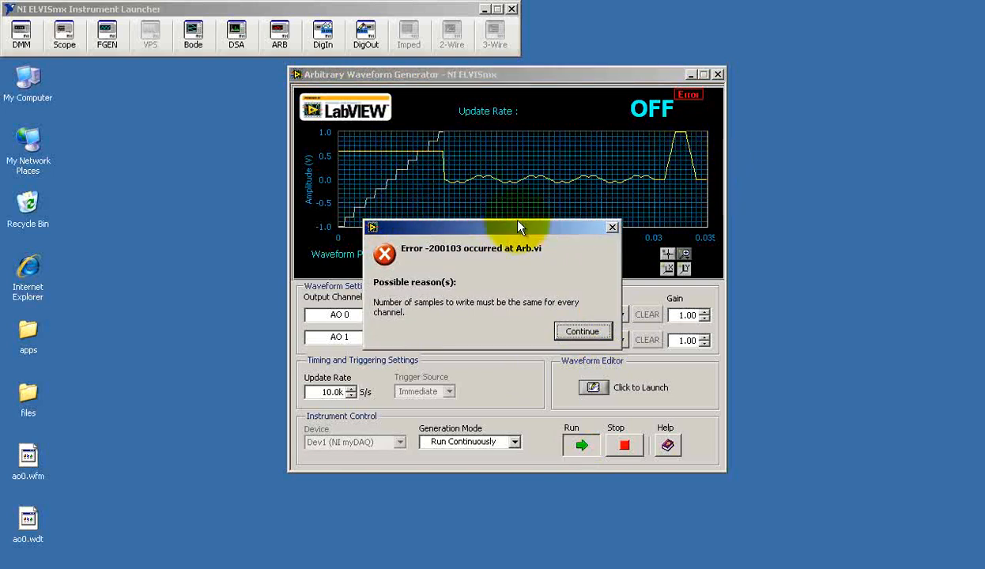
{"action": "left_click_drag", "start_coordinate": [517, 226], "coordinate": [348, 283]}
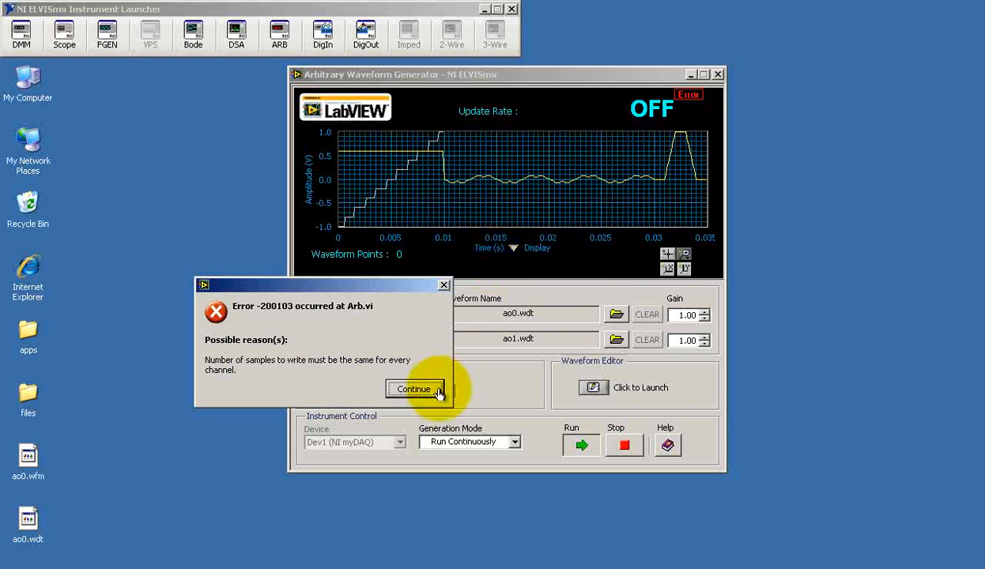
Dismiss the sample-count error, return to the Waveform Editor, and insert a new 10 ms segment into the stairstep waveform
{"action": "left_click", "coordinate": [414, 388]}
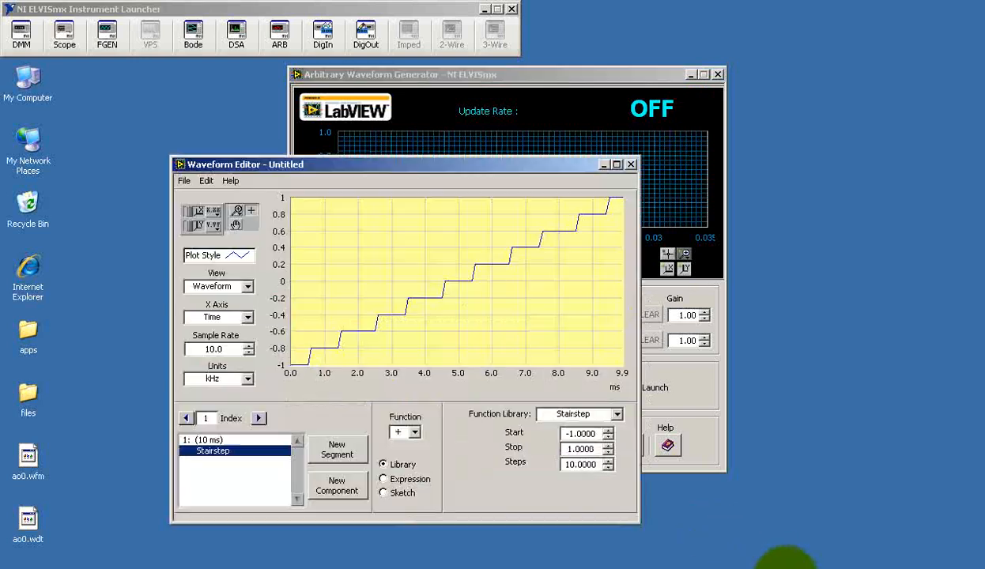
{"action": "left_click", "coordinate": [338, 449]}
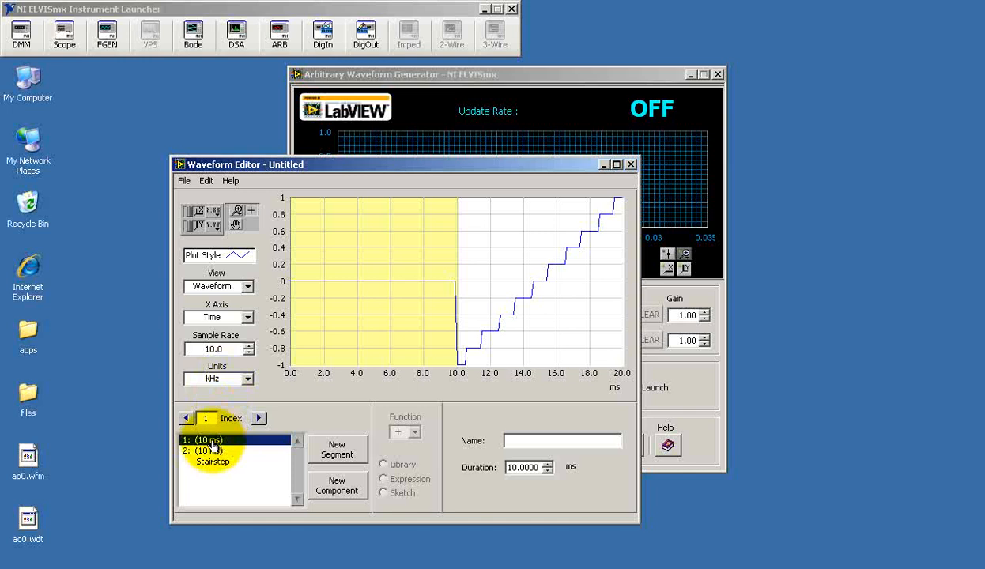
Try to reposition the new empty segment relative to the stairstep segment by cutting and pasting it
{"action": "left_click", "coordinate": [205, 181]}
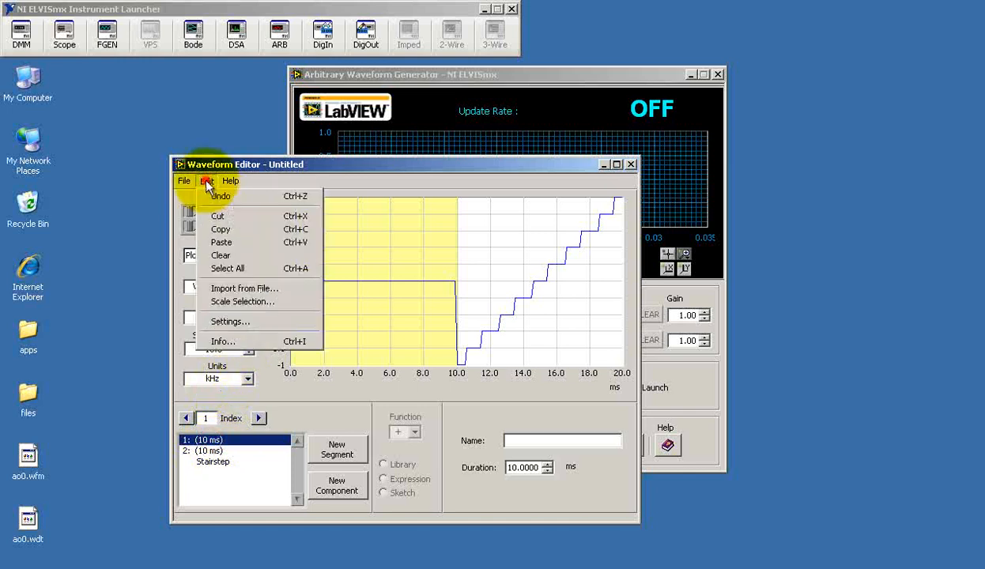
{"action": "left_click", "coordinate": [246, 218]}
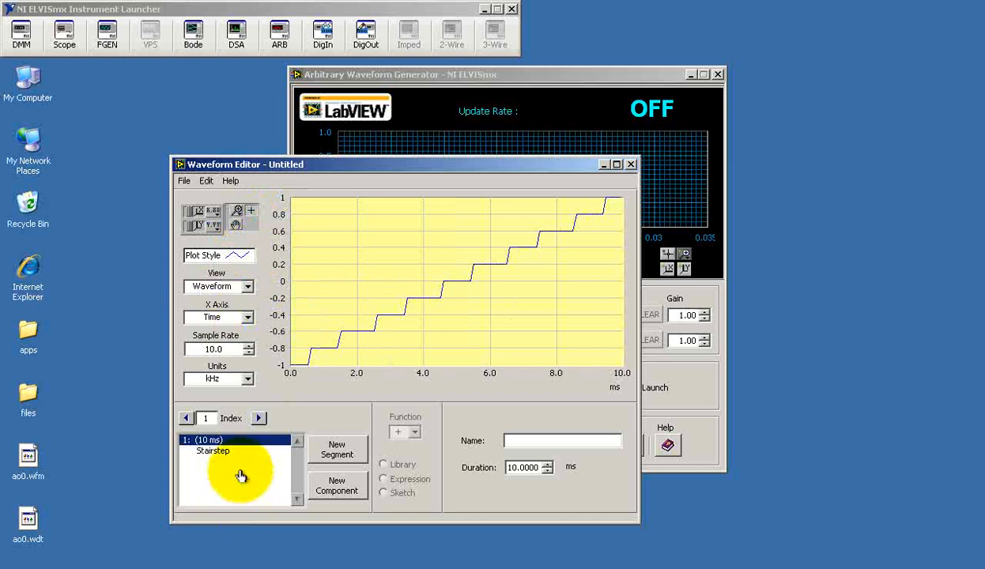
{"action": "left_click", "coordinate": [205, 180]}
{"action": "left_click", "coordinate": [225, 242]}
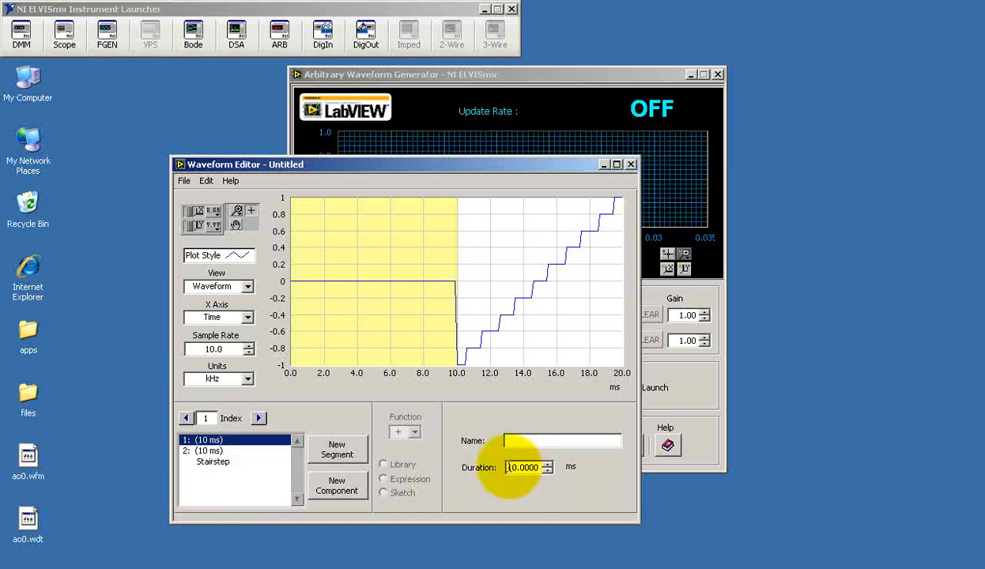
Set the empty first segment's duration to 25 ms and add a Stairstep component to it
{"action": "double_click", "coordinate": [510, 467]}
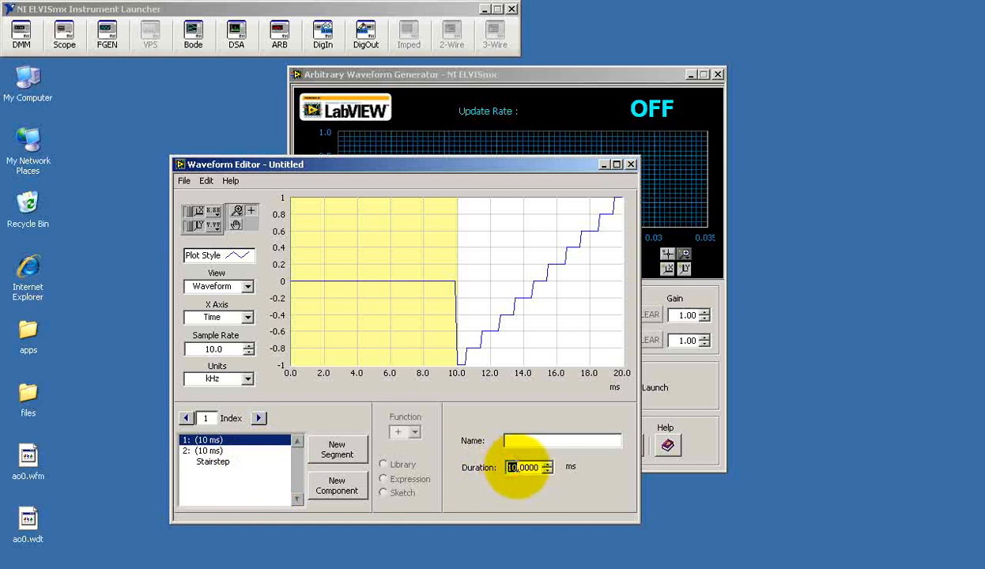
{"action": "type", "text": "25"}
{"action": "key", "text": "Return"}
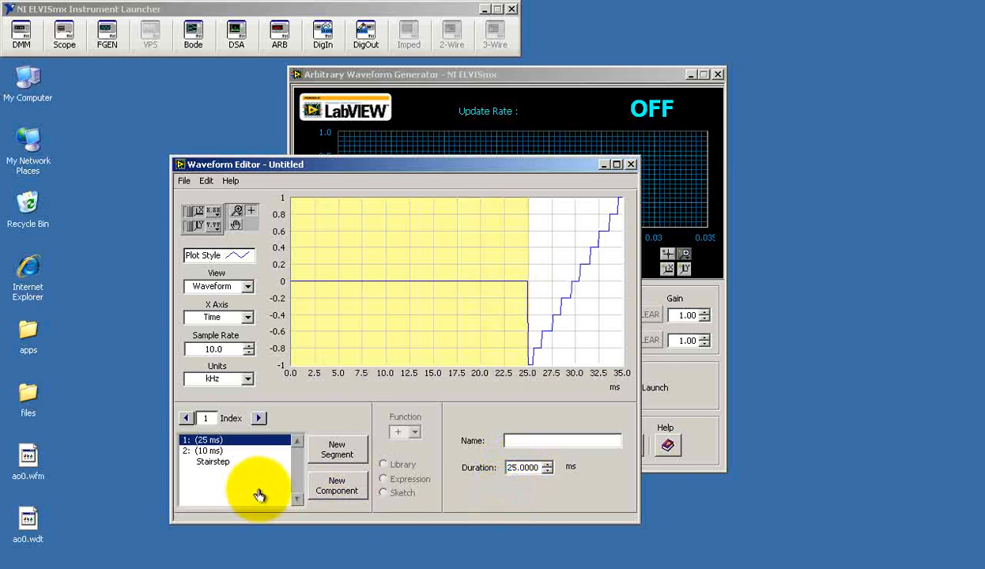
{"action": "left_click", "coordinate": [338, 486]}
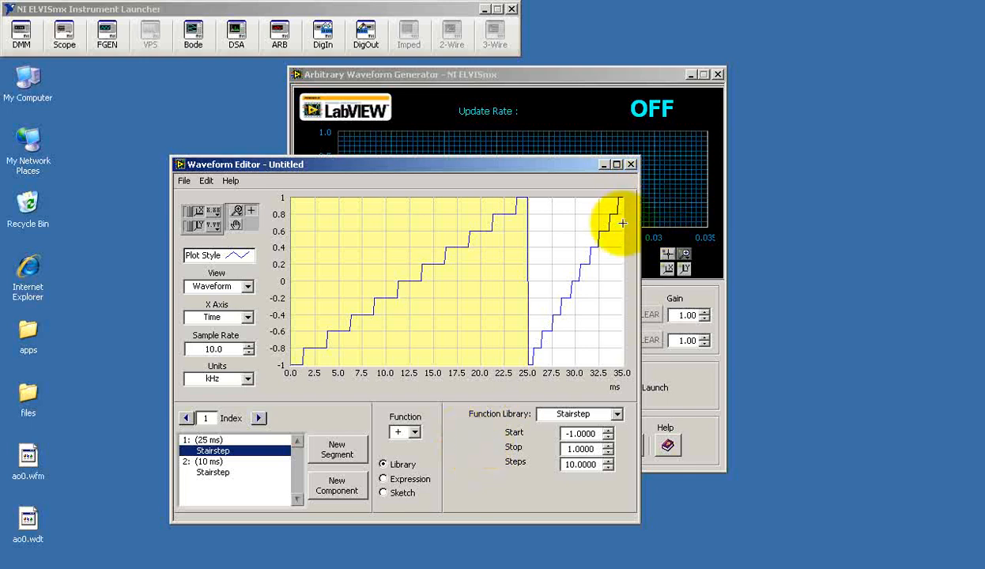
Save the extended waveform over ao1.wdt on the Desktop, confirming the replacement
{"action": "left_click", "coordinate": [181, 178]}
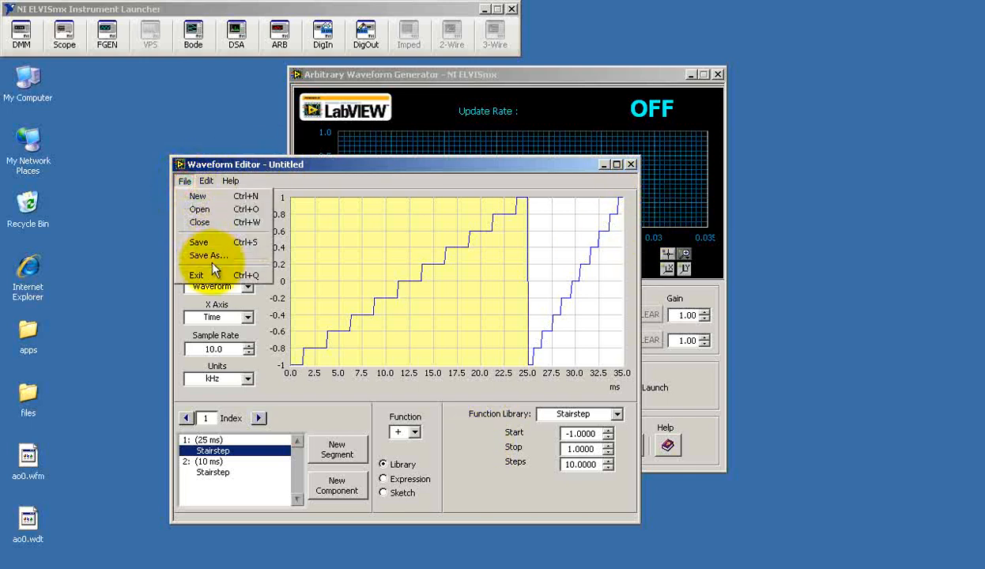
{"action": "left_click", "coordinate": [209, 243]}
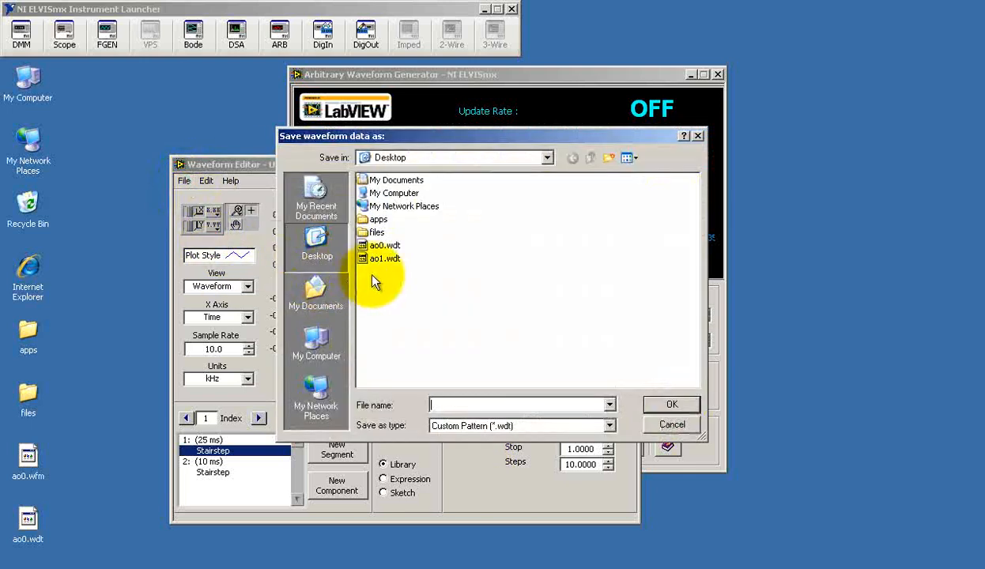
{"action": "left_click", "coordinate": [385, 258]}
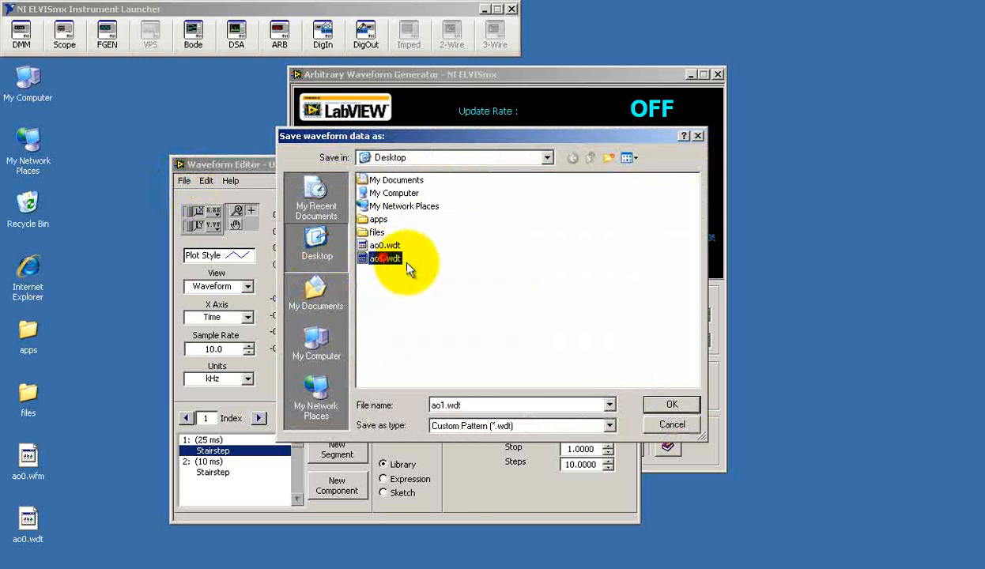
{"action": "left_click", "coordinate": [671, 405]}
{"action": "left_click", "coordinate": [440, 366]}
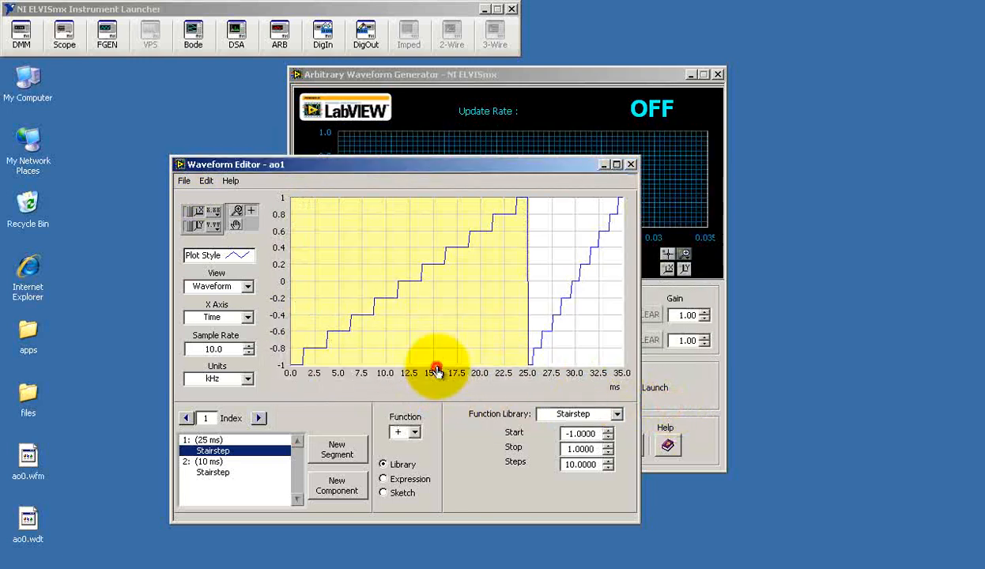
Minimize the Waveform Editor, reload ao1.wdt from the Desktop for output channel AO 1, and run the generator
{"action": "left_click", "coordinate": [604, 166]}
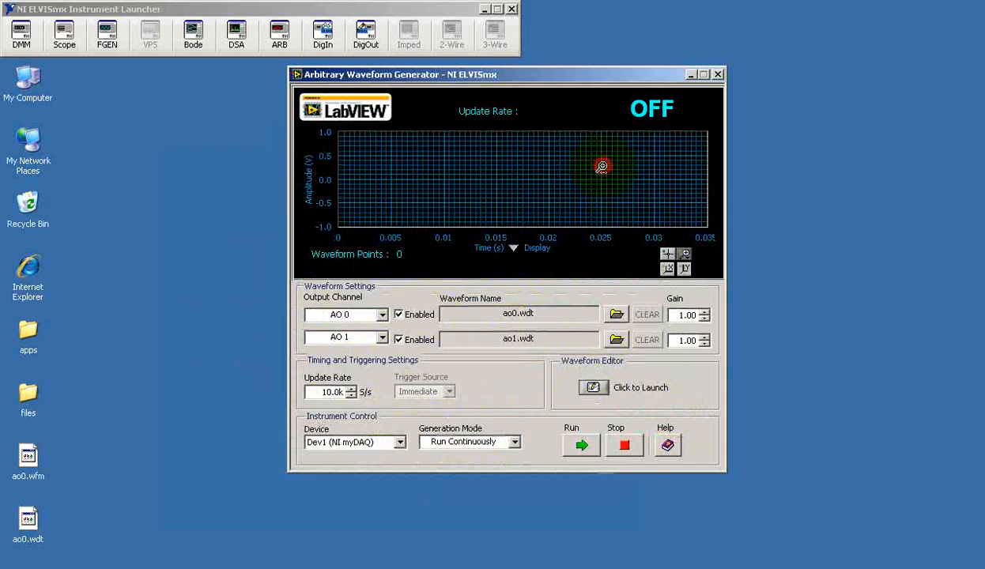
{"action": "left_click", "coordinate": [616, 341]}
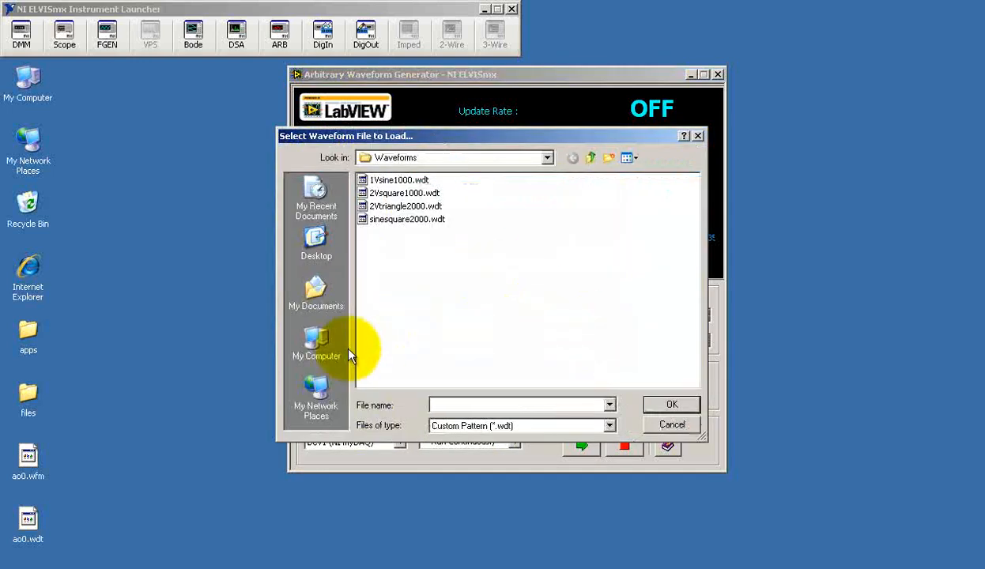
{"action": "left_click", "coordinate": [316, 250]}
{"action": "left_click", "coordinate": [383, 259]}
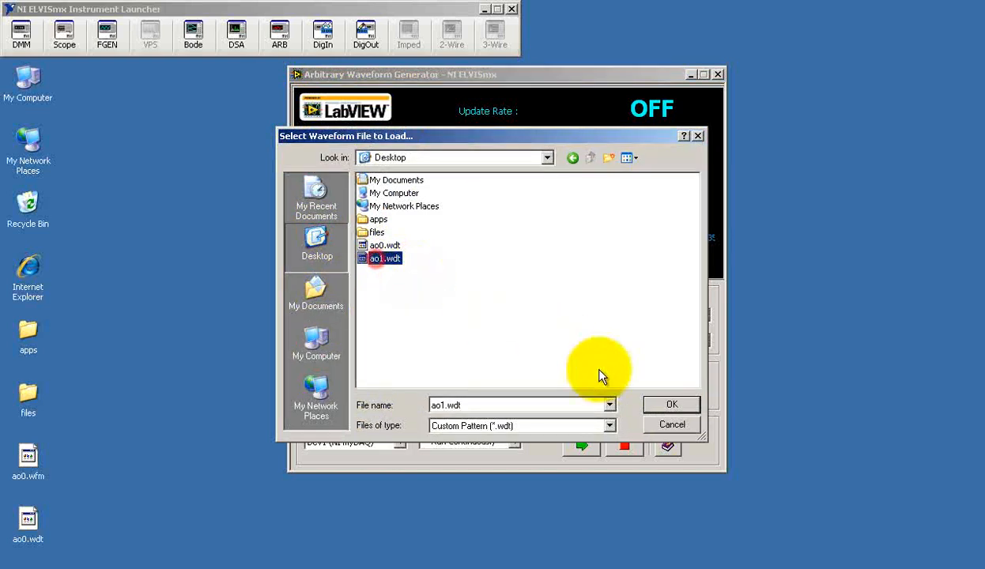
{"action": "left_click", "coordinate": [664, 406]}
{"action": "left_click", "coordinate": [583, 447]}
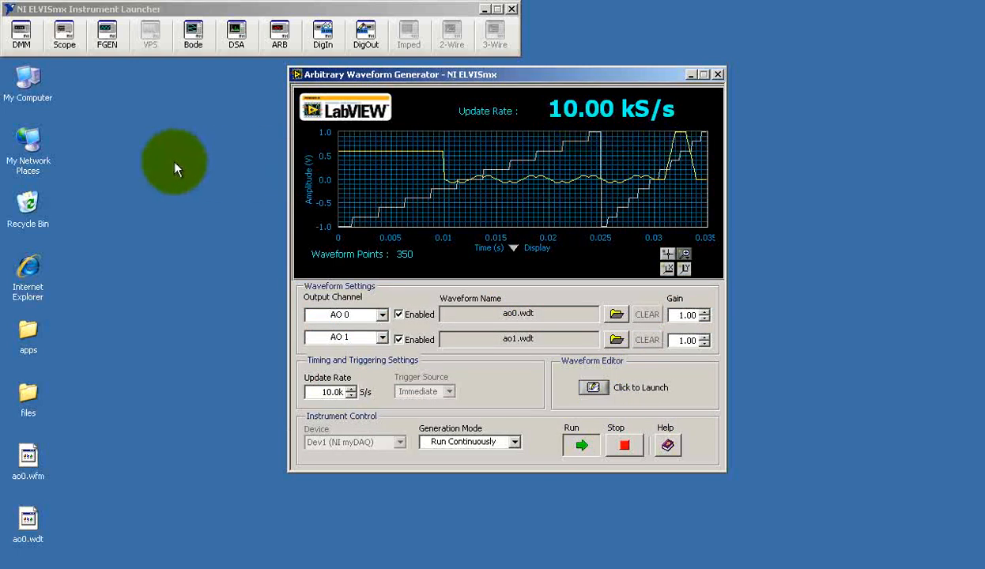
Open the Oscilloscope from the Instrument Launcher and arrange its window beside the Arbitrary Waveform Generator
{"action": "left_click", "coordinate": [64, 38]}
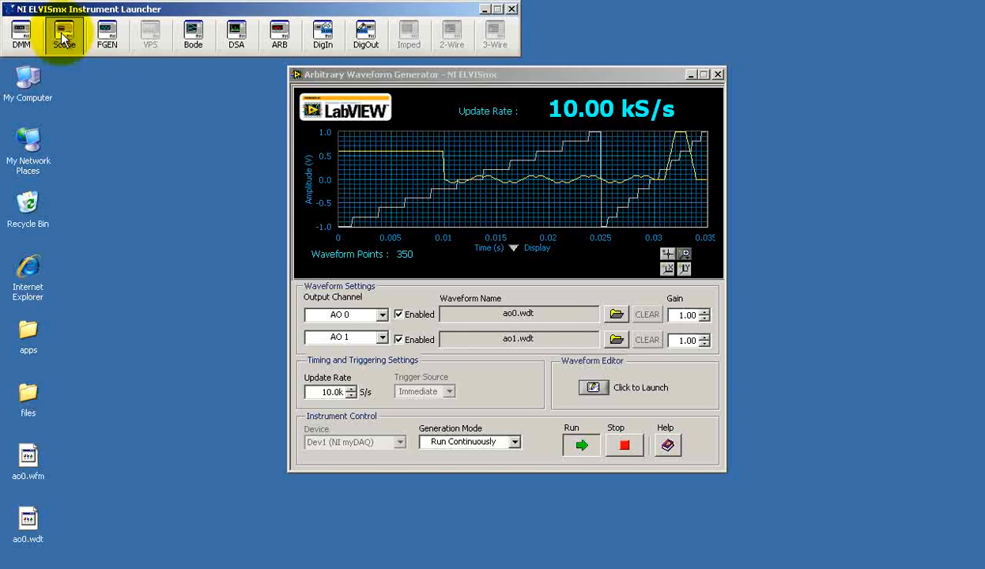
{"action": "left_click", "coordinate": [63, 37]}
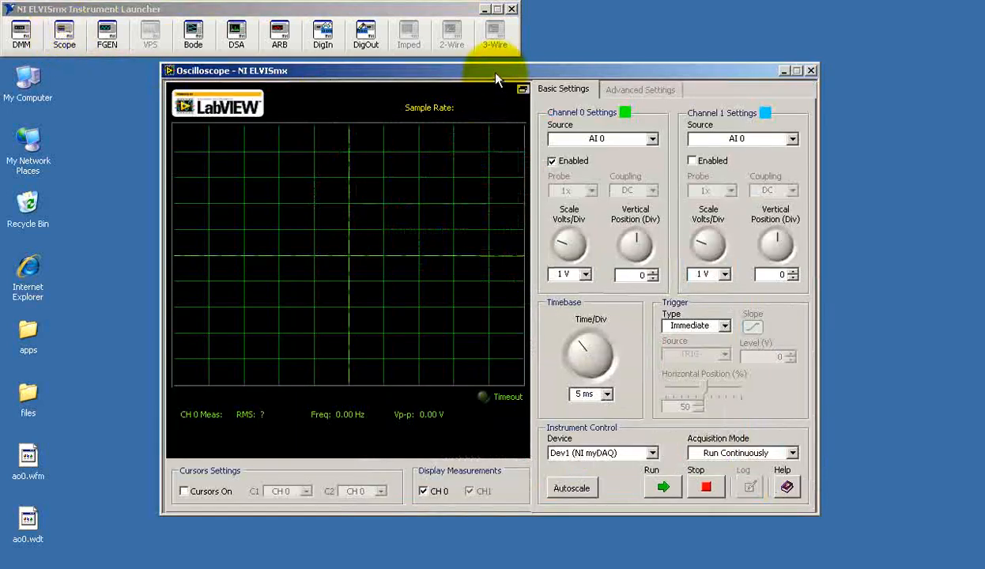
{"action": "left_click_drag", "start_coordinate": [497, 77], "coordinate": [641, 120]}
{"action": "left_click_drag", "start_coordinate": [399, 79], "coordinate": [181, 76]}
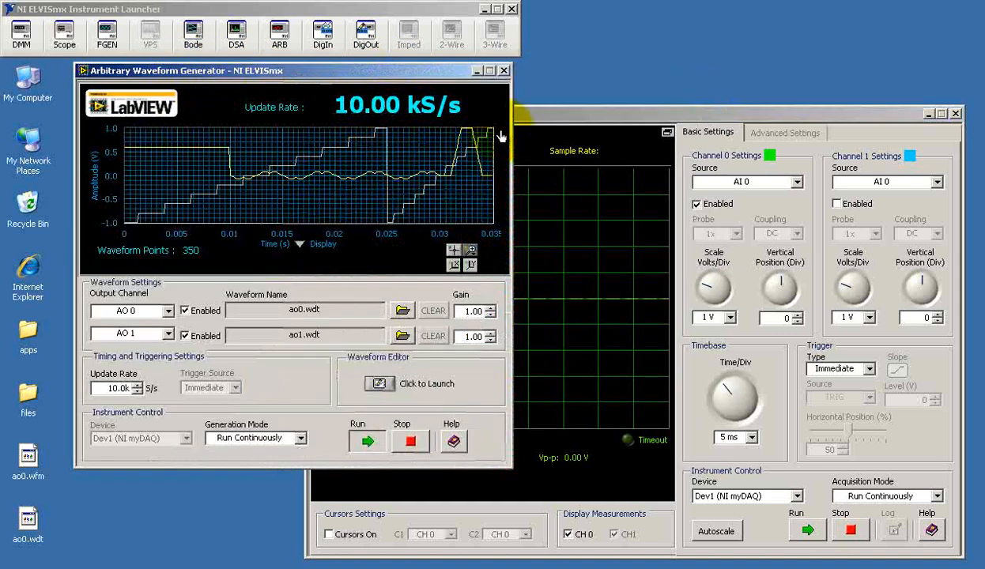
Enable oscilloscope Channel 1 with AI 1 as its source and run the acquisition
{"action": "left_click", "coordinate": [630, 127]}
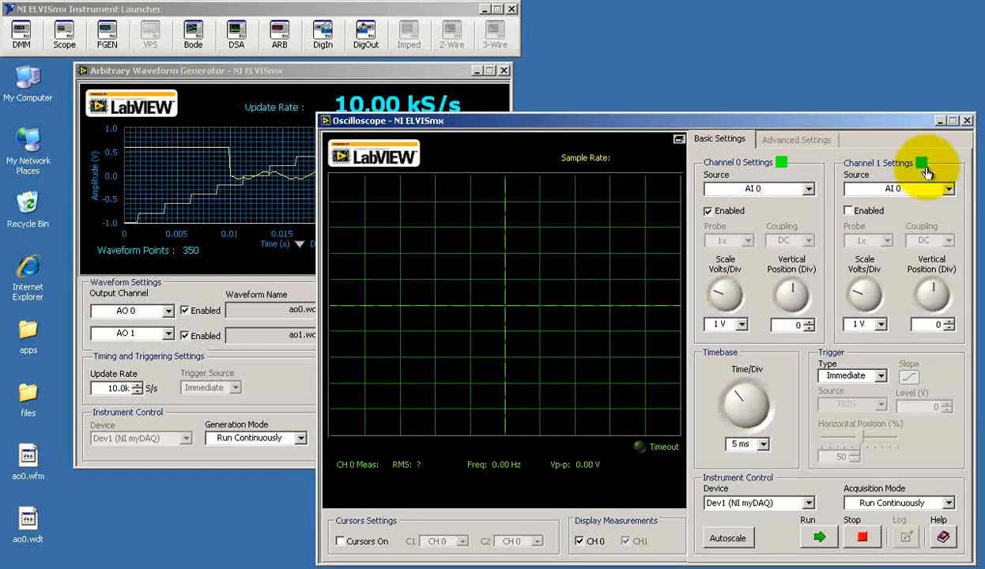
{"action": "left_click", "coordinate": [848, 210]}
{"action": "left_click", "coordinate": [948, 190]}
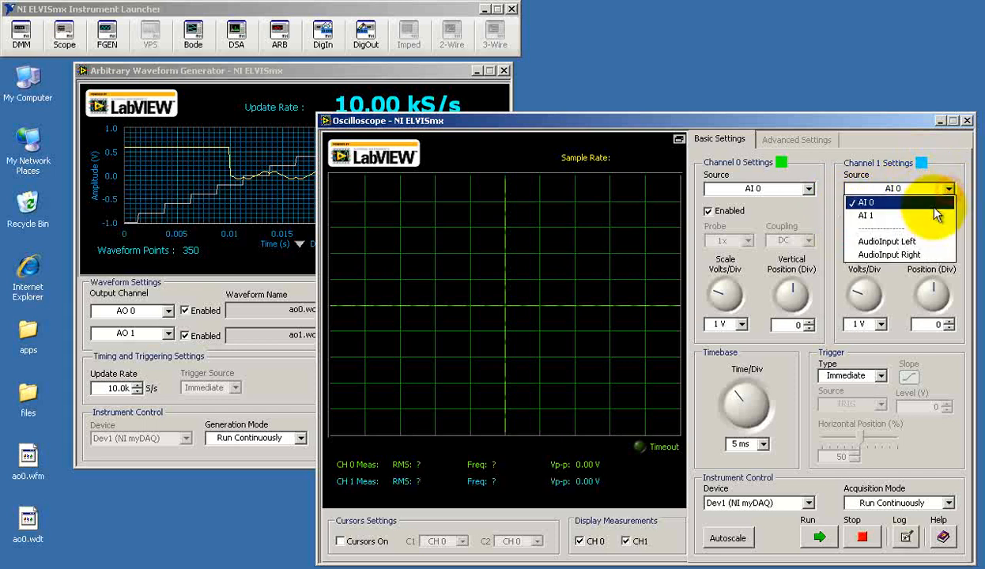
{"action": "left_click", "coordinate": [937, 214]}
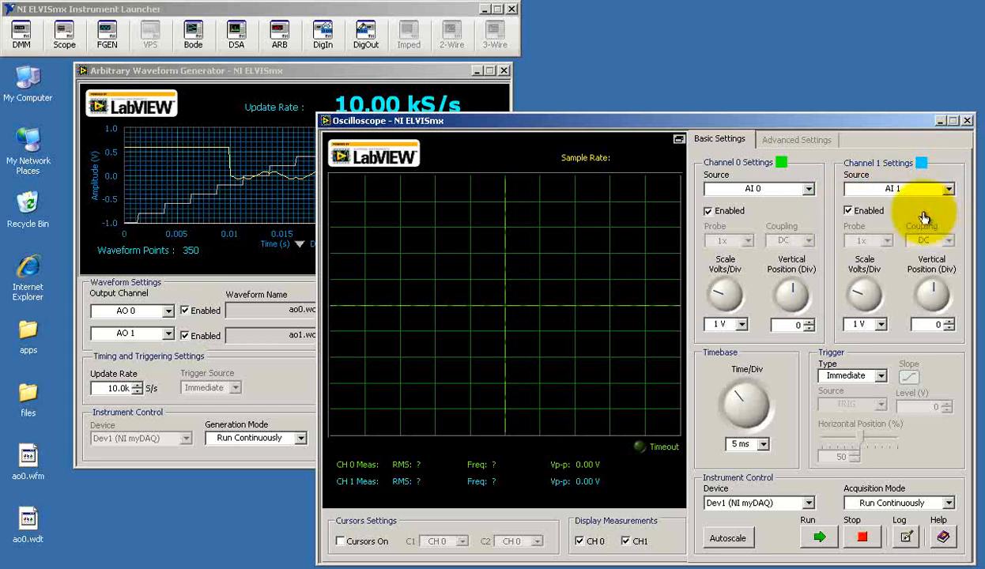
{"action": "left_click", "coordinate": [818, 538]}
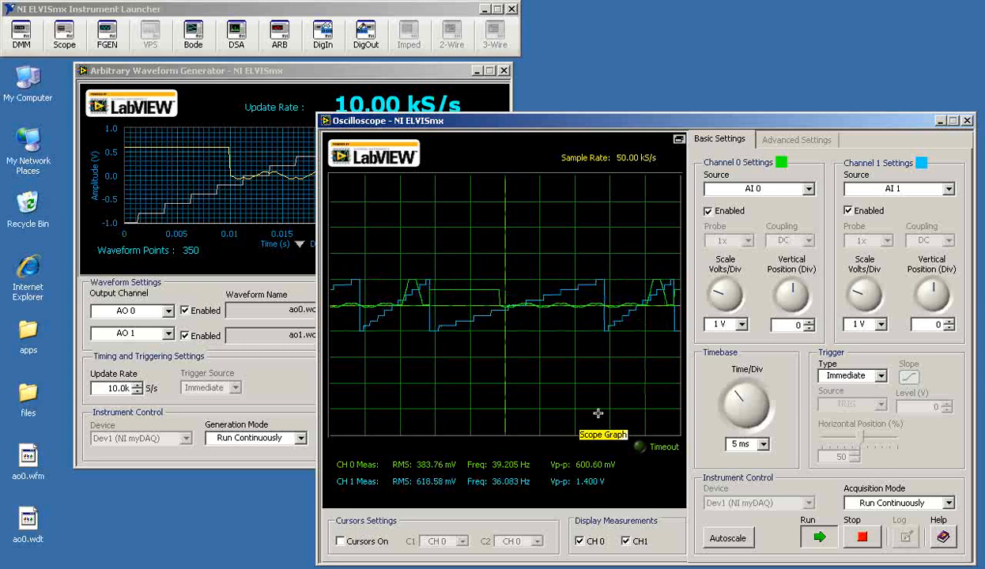
Set the oscilloscope trigger to Edge on Chan 1 Source with a falling slope and a 0.9 V level
{"action": "left_click", "coordinate": [879, 375]}
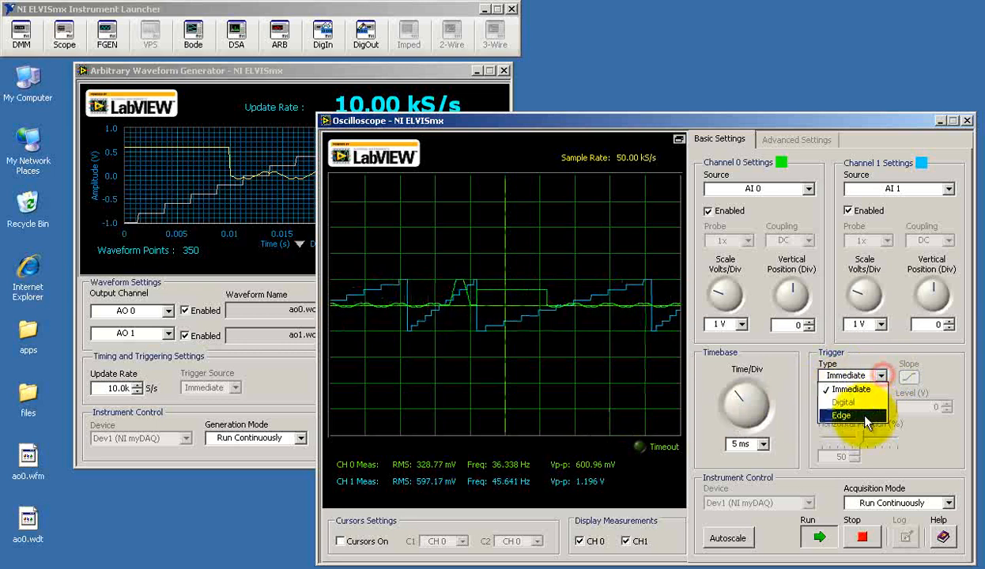
{"action": "left_click", "coordinate": [867, 413]}
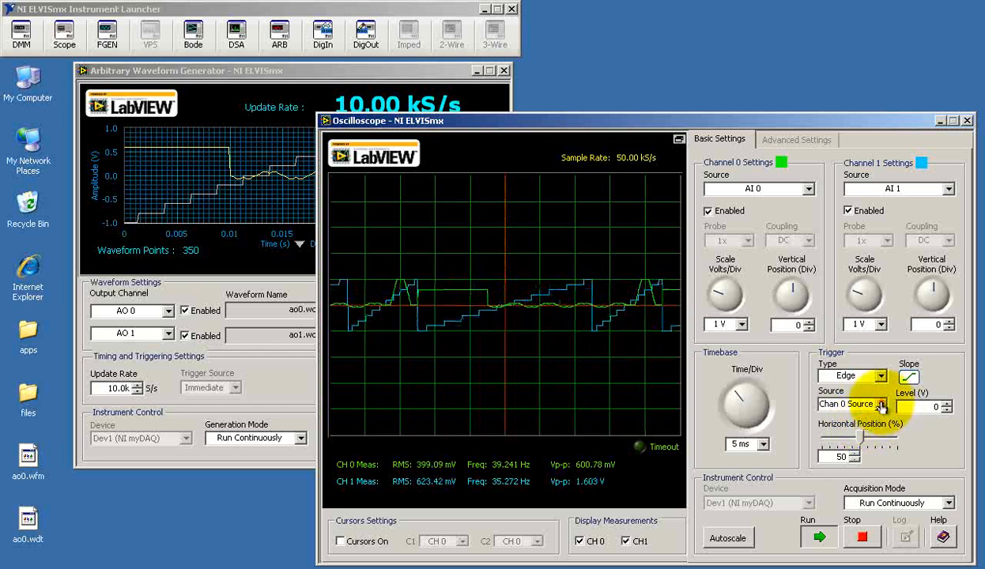
{"action": "left_click", "coordinate": [880, 404]}
{"action": "left_click", "coordinate": [858, 457]}
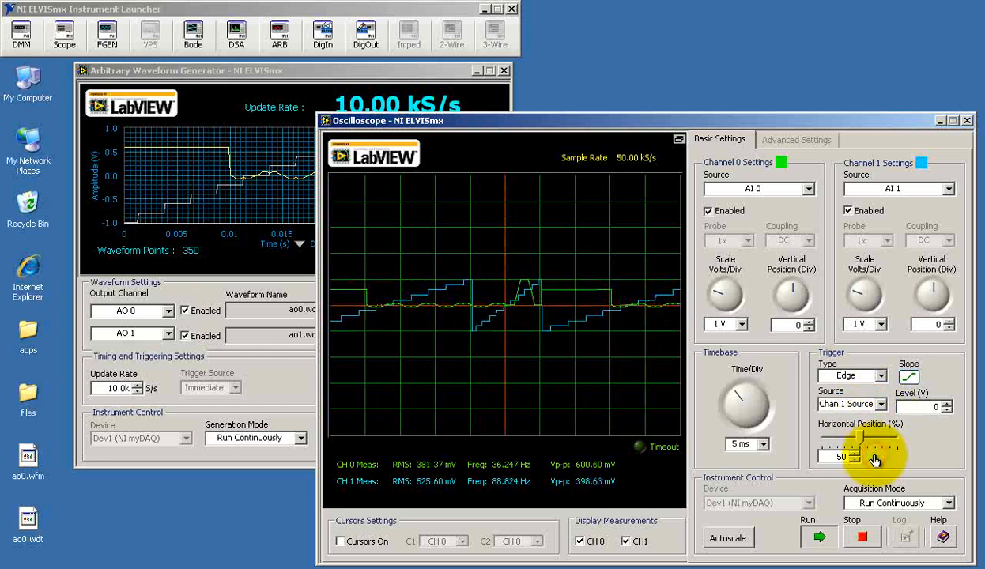
{"action": "left_click", "coordinate": [948, 405]}
{"action": "left_click", "coordinate": [948, 405]}
{"action": "left_click", "coordinate": [948, 405]}
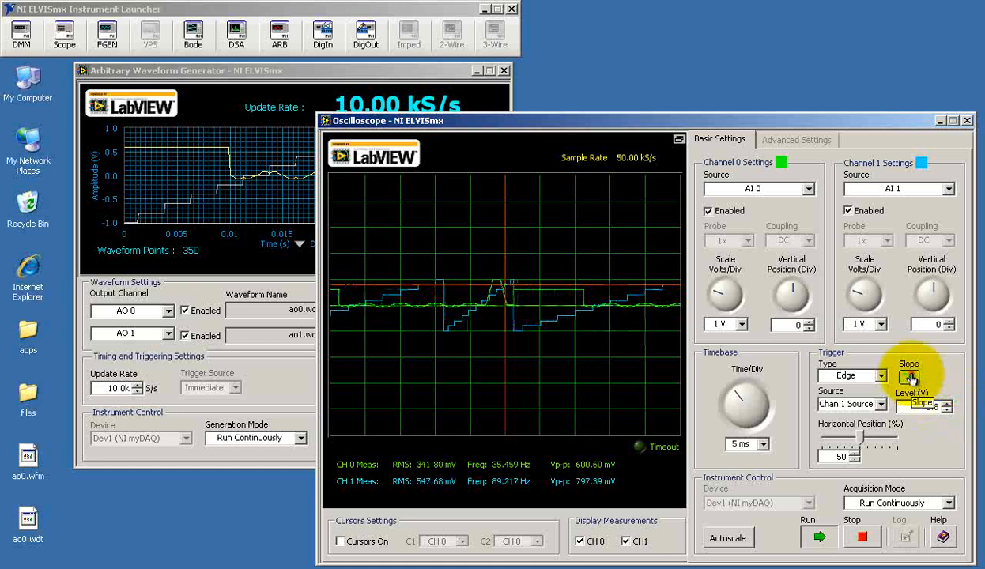
{"action": "left_click", "coordinate": [948, 405]}
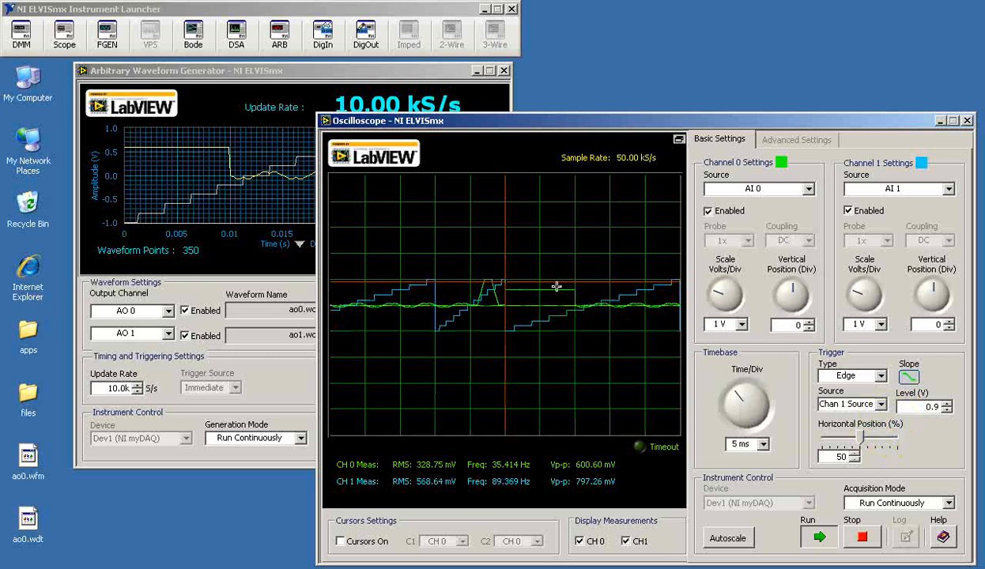
Change the trigger source to Chan 0 Source and set the scale of both channels to 200 mV per division
{"action": "left_click", "coordinate": [884, 404]}
{"action": "left_click", "coordinate": [868, 442]}
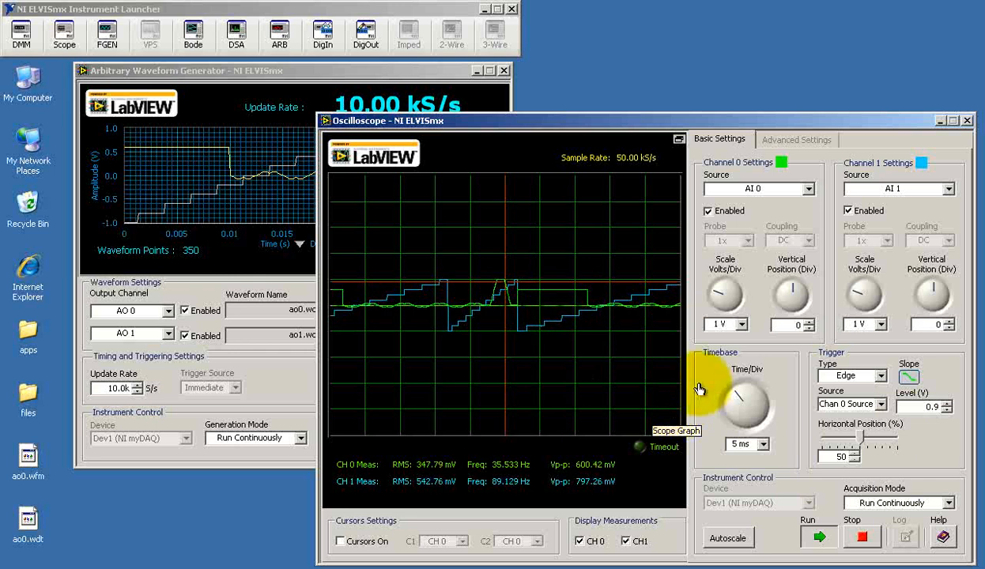
{"action": "left_click_drag", "start_coordinate": [728, 285], "coordinate": [726, 286]}
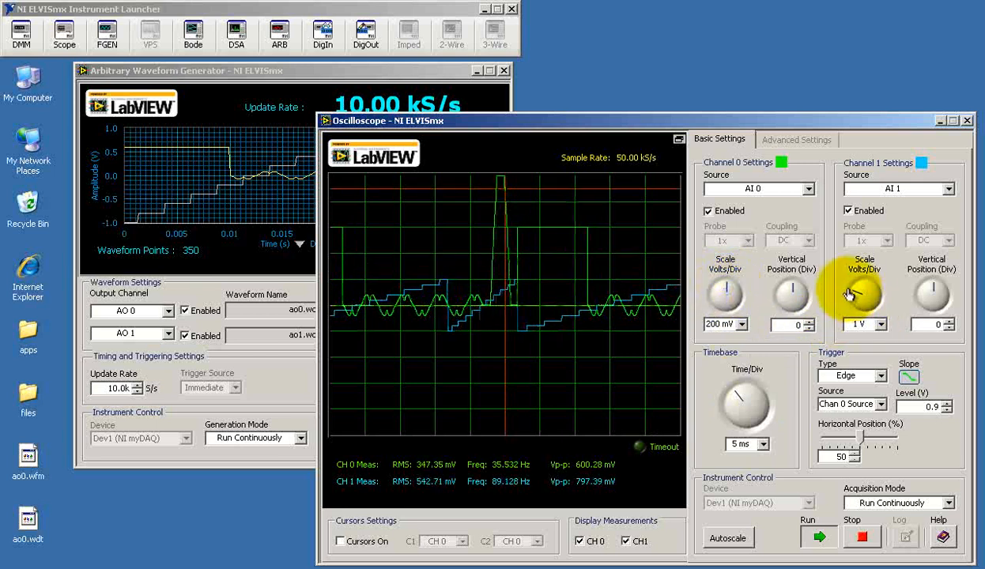
{"action": "left_click_drag", "start_coordinate": [847, 283], "coordinate": [866, 289]}
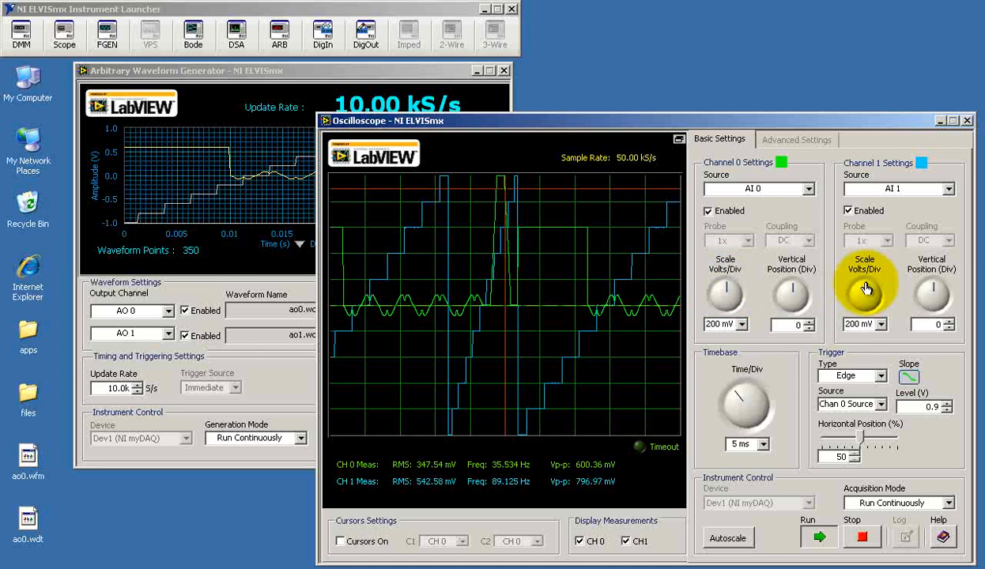
Examine more waveform periods with the timebase at 20 ms and 50 ms per division, and return it to 5 ms
{"action": "left_click_drag", "start_coordinate": [742, 405], "coordinate": [734, 407]}
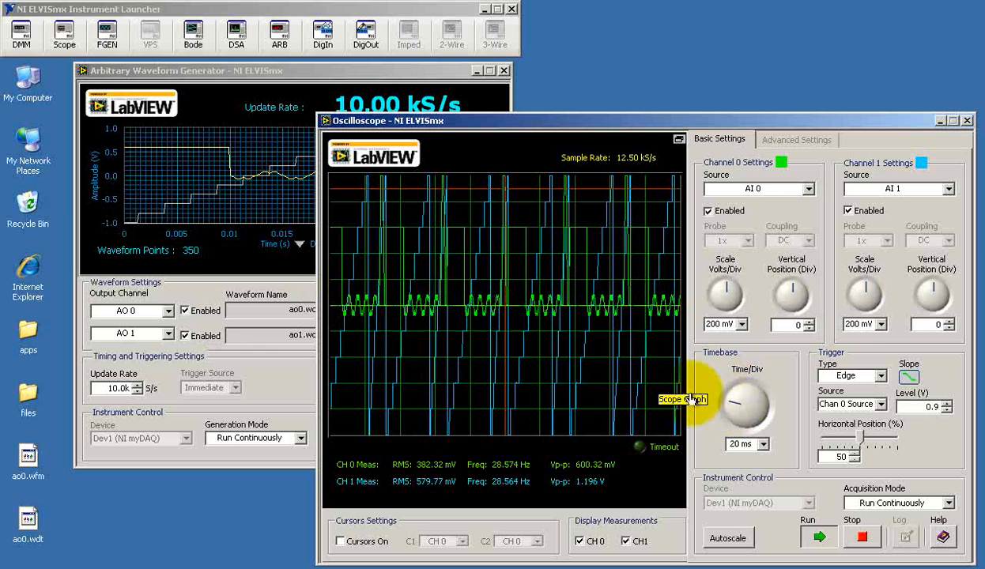
{"action": "left_click", "coordinate": [733, 410]}
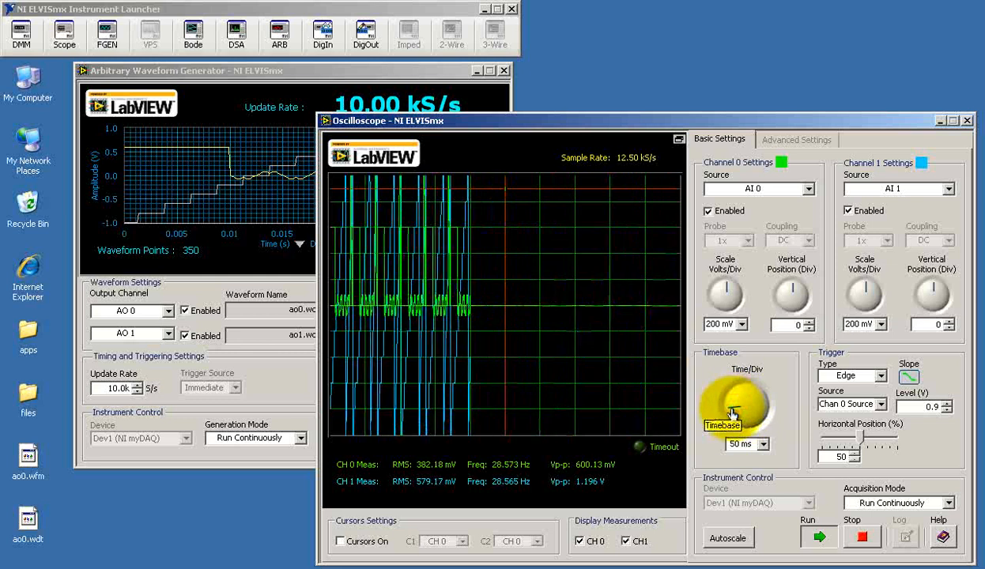
{"action": "left_click_drag", "start_coordinate": [733, 411], "coordinate": [737, 395]}
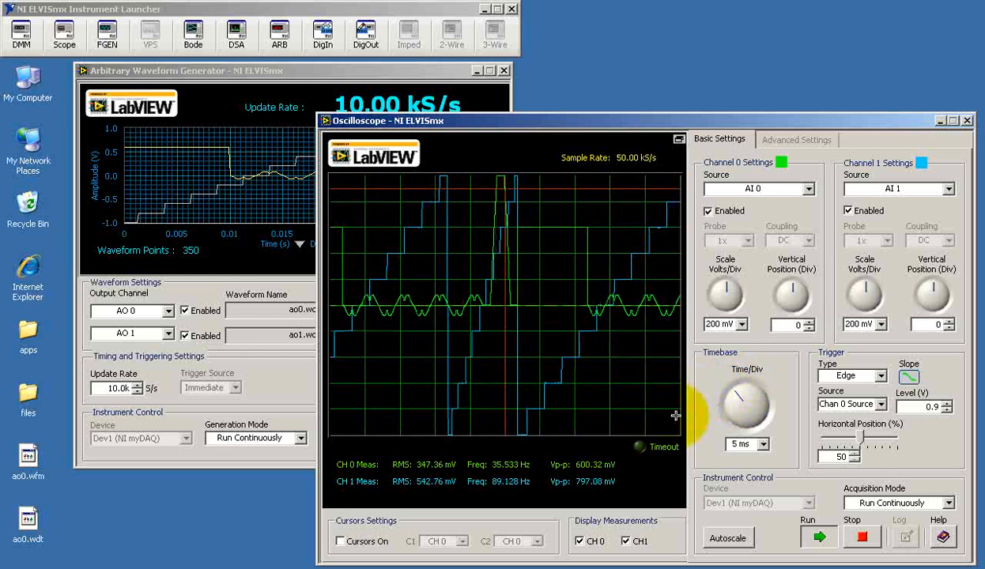